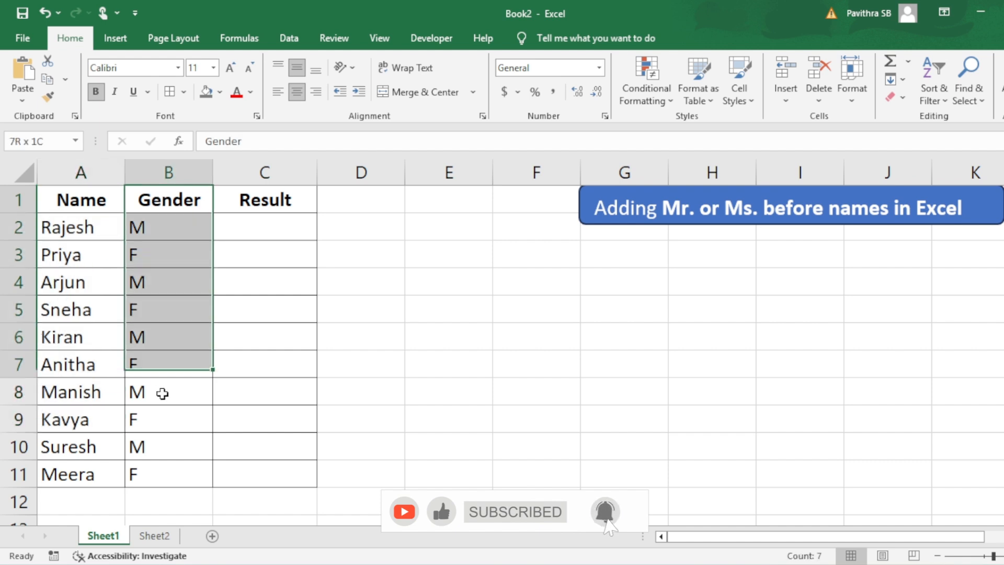
Step: Start an IF formula in C2 whose test checks whether B2 equals "M"
drag(256, 228, 252, 472)
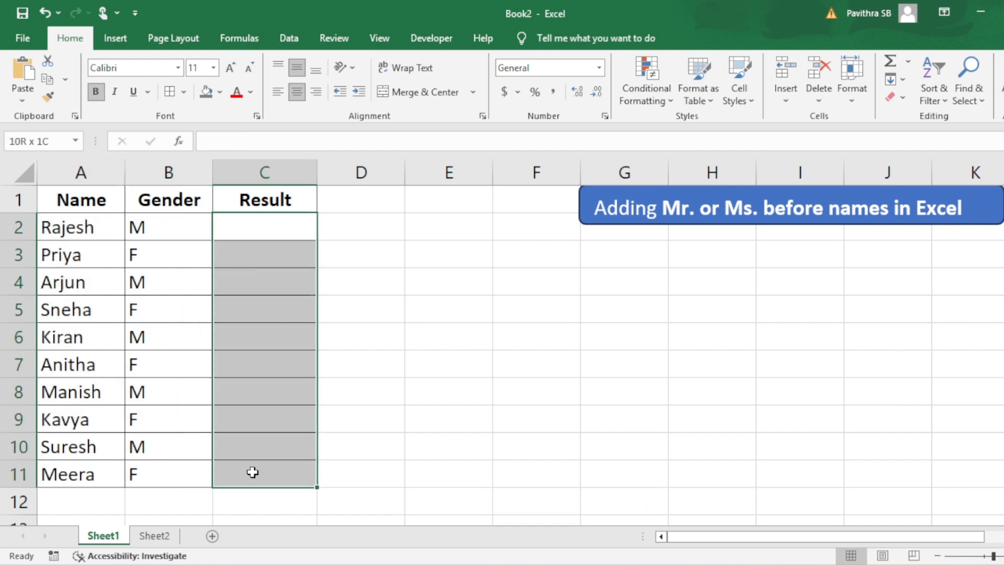
click(262, 226)
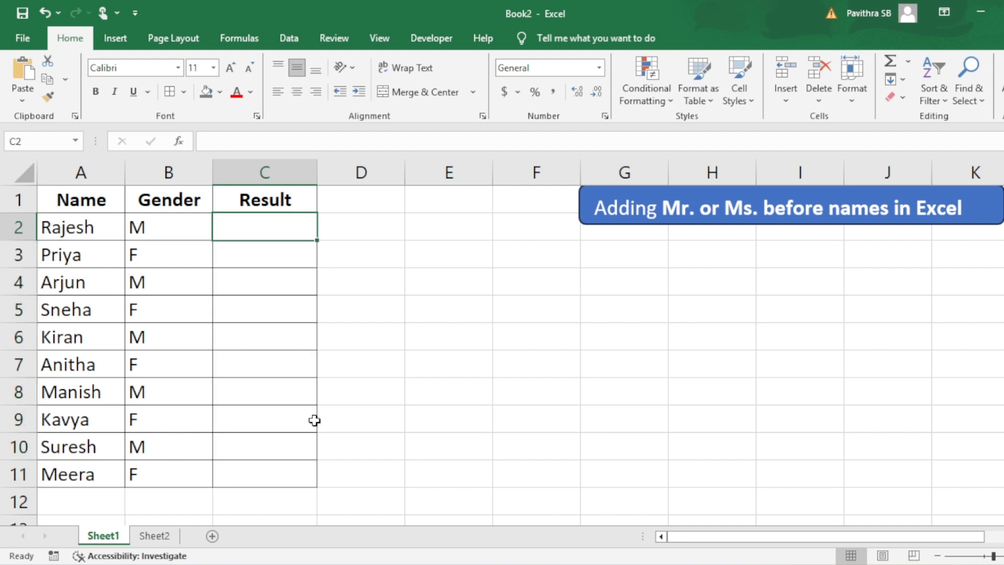
text(=IF()
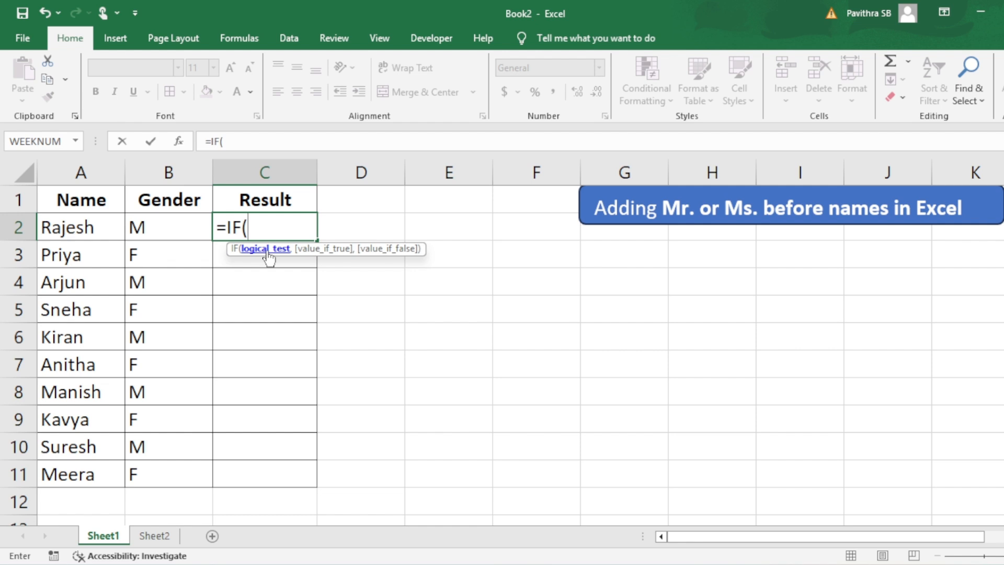
click(168, 230)
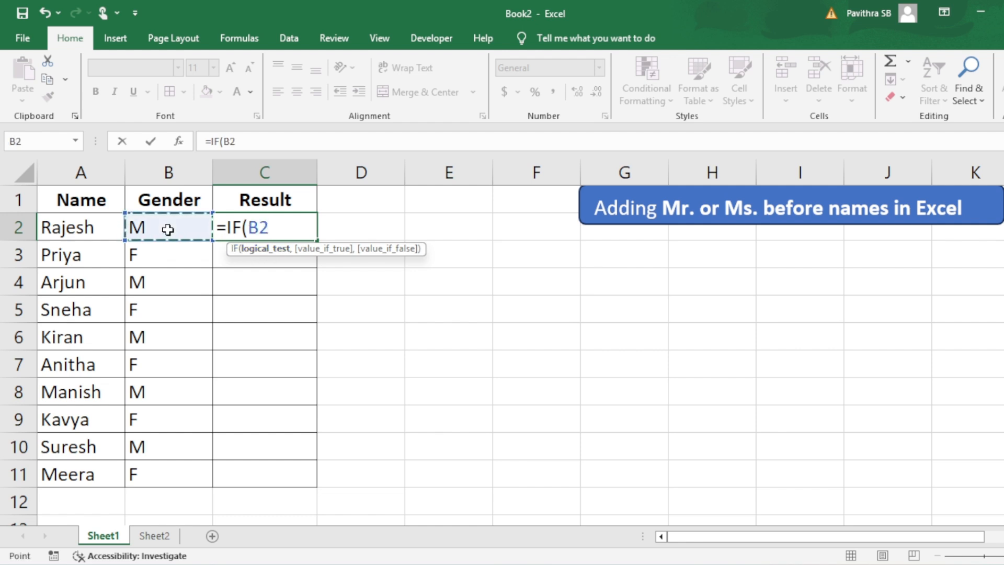
text(=")
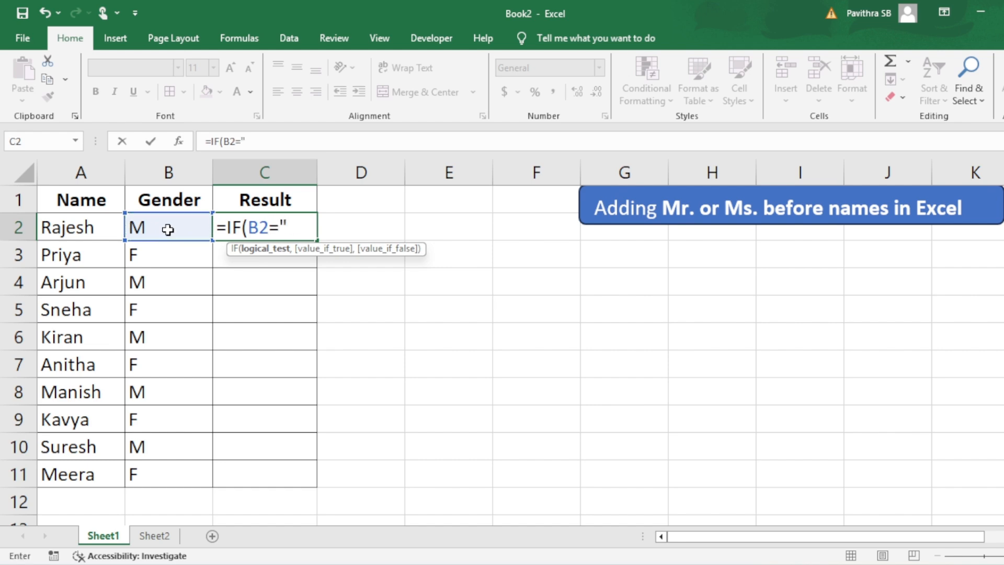
text(m)
key(BackSpace)
text(M",)
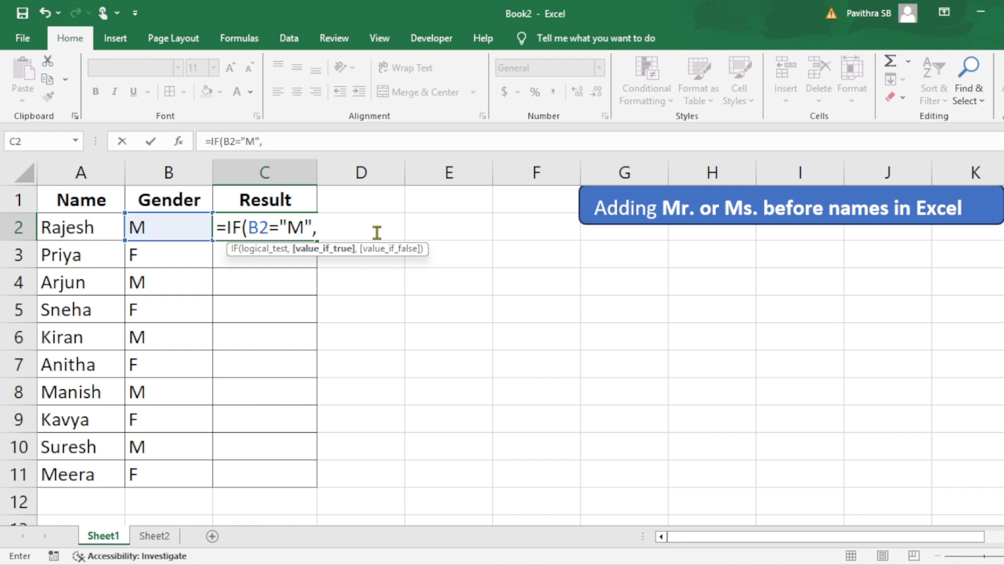
Step: Complete the C2 formula as =IF(B2="M","Mr. "&A2) and enter it
text("M)
text(&)
click(93, 236)
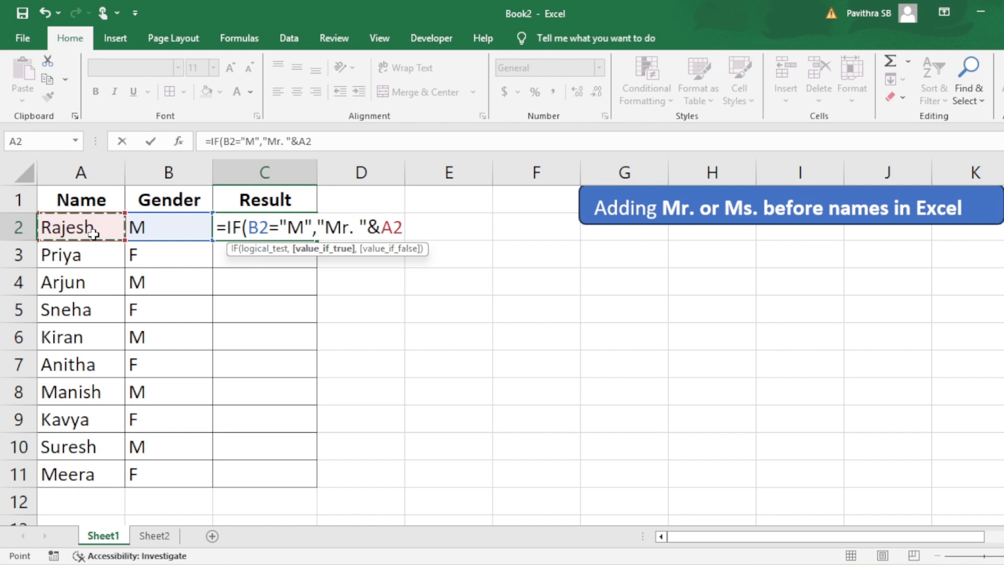
text())
key(Return)
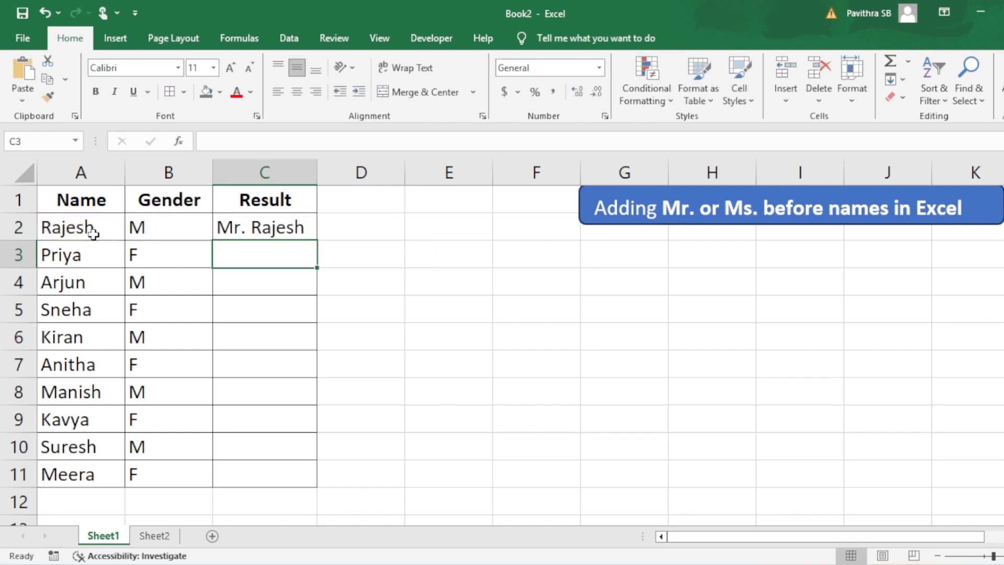
Step: Copy the C2 formula down the Result column through C11
key(Up)
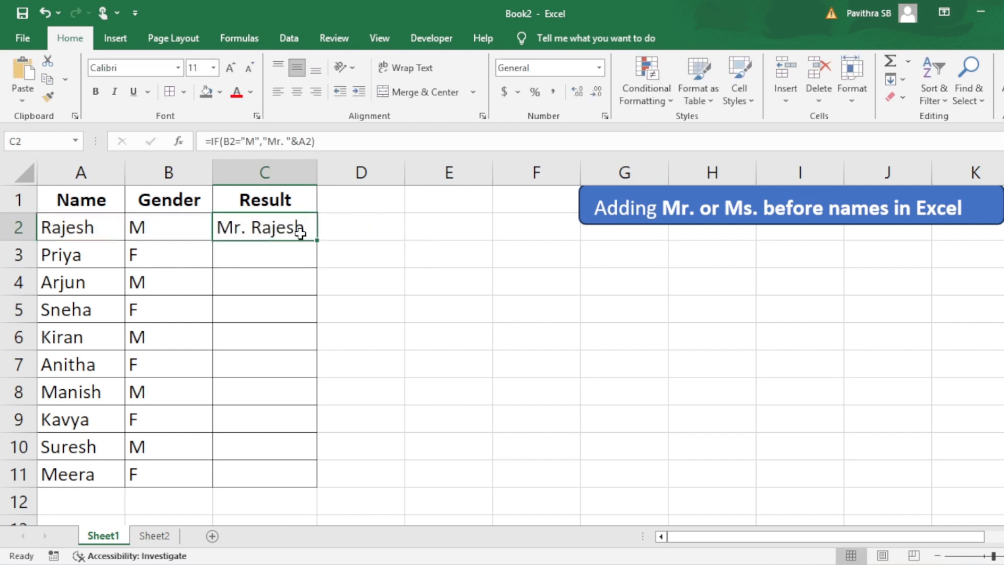
drag(318, 241, 319, 485)
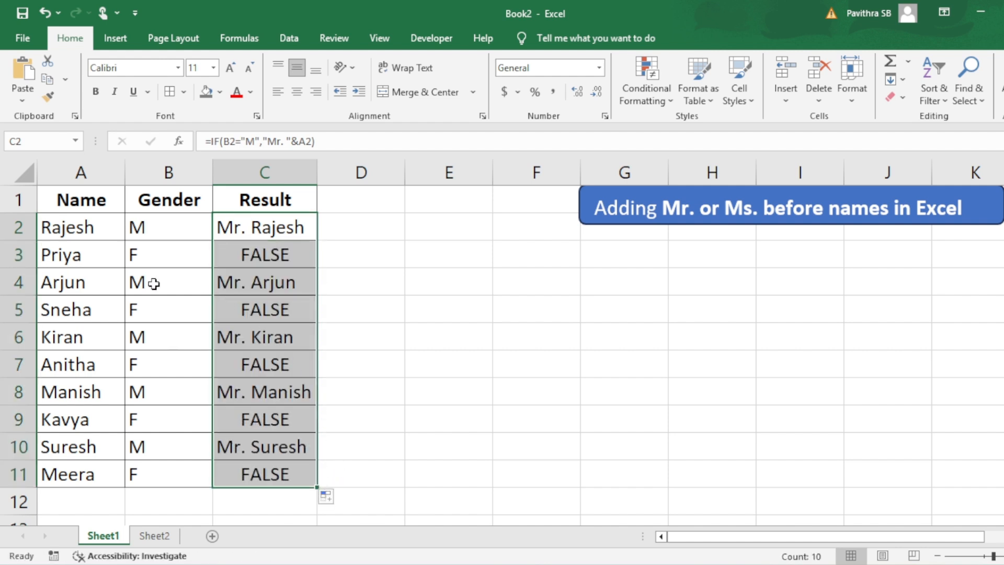
Step: Examine the Gender and Result values row by row for the male and female entries
drag(152, 280, 287, 284)
drag(165, 340, 291, 340)
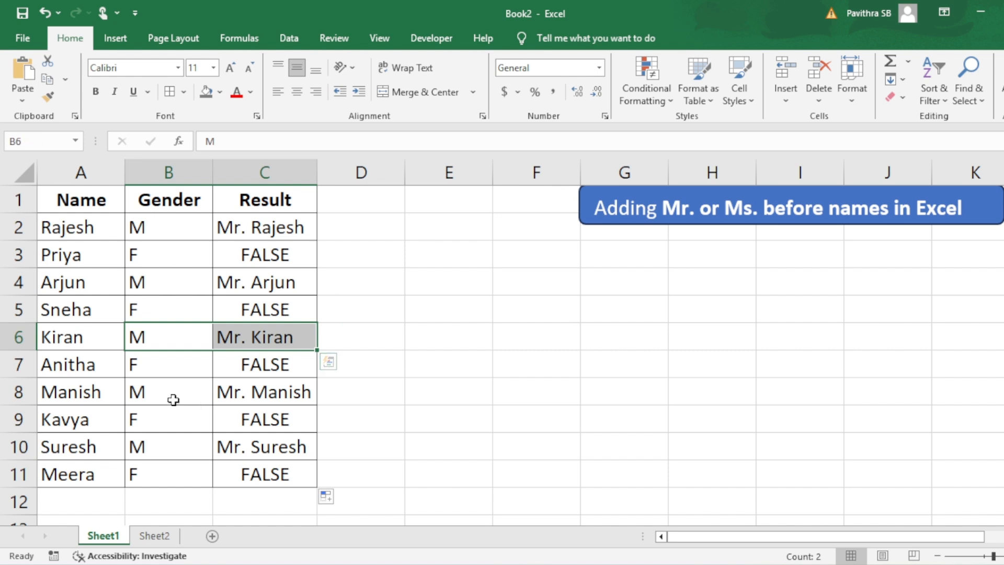
drag(173, 399, 300, 392)
drag(146, 454, 287, 460)
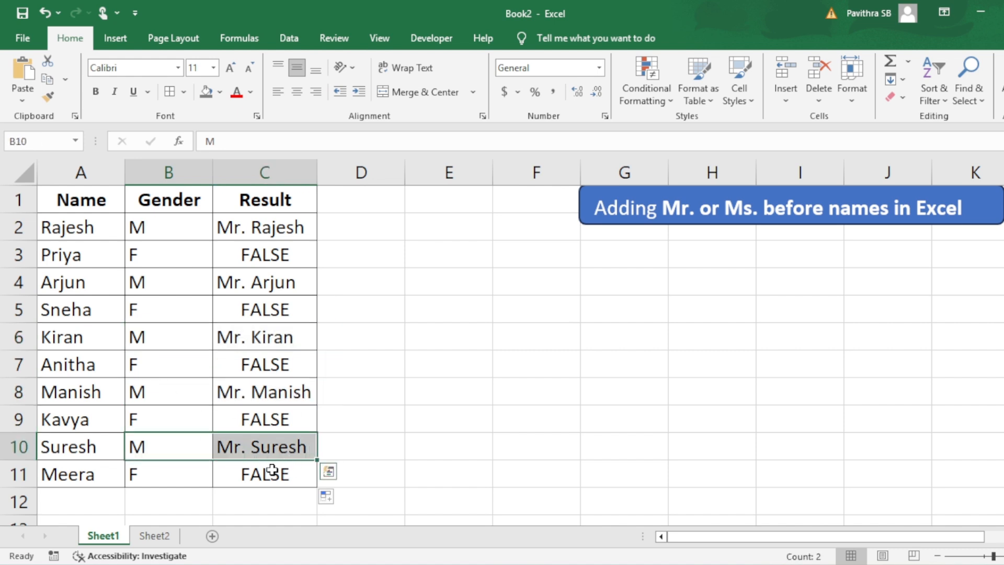
click(276, 251)
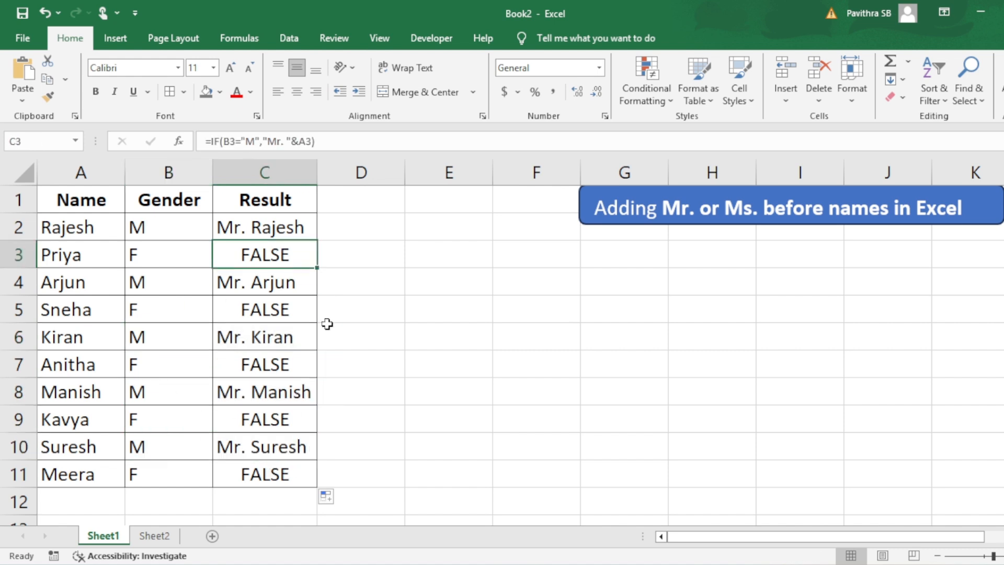
Step: Edit the C2 formula to =IF(B2="M","Mr. "&A2,"Ms. "&A2), adding "Ms. " as the false result
double_click(285, 232)
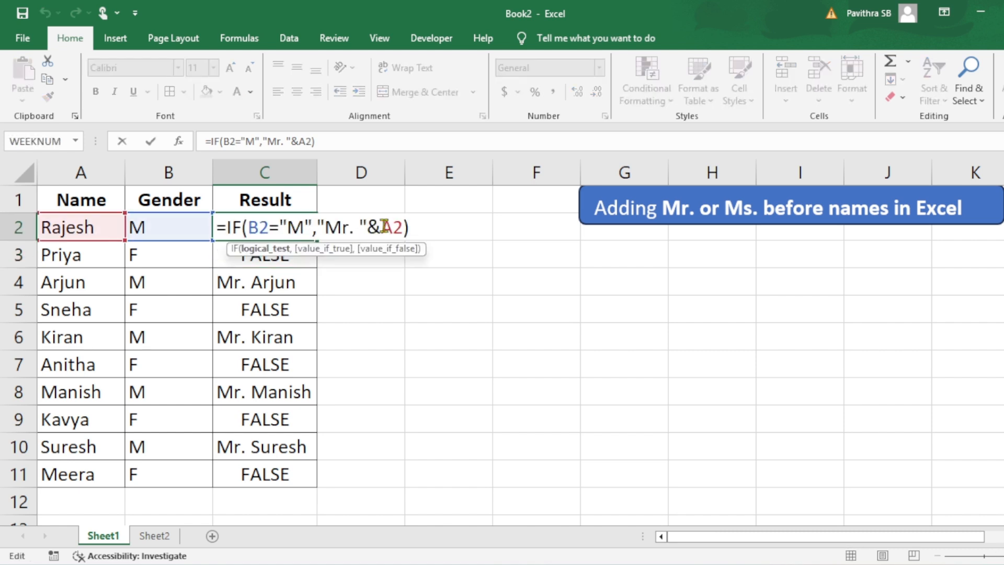
click(408, 227)
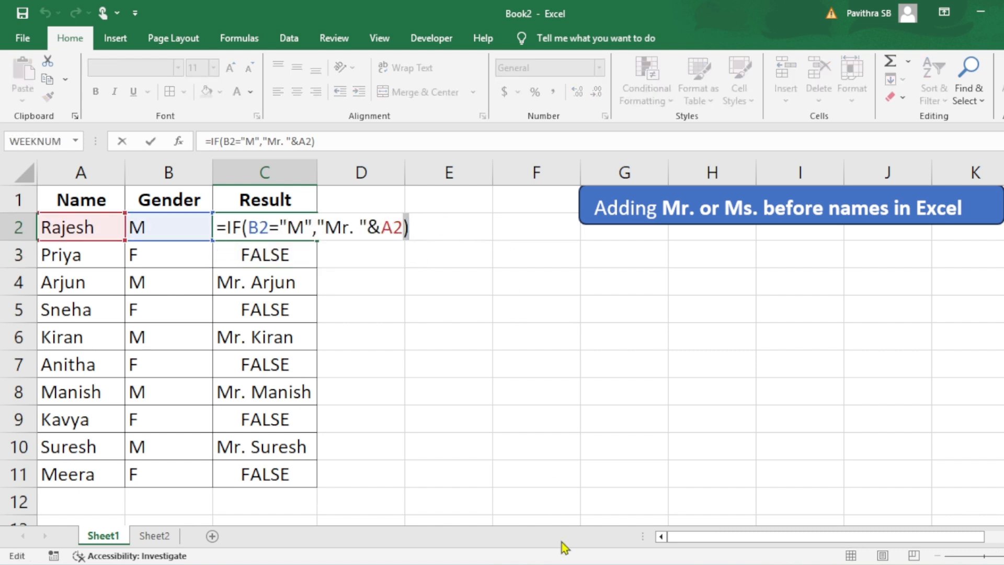
key(BackSpace)
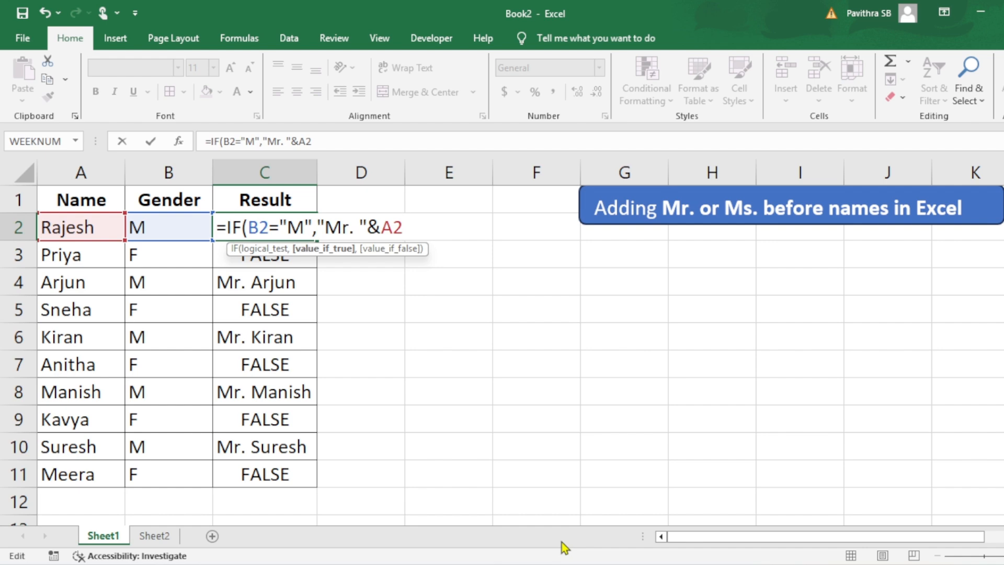
text(,)
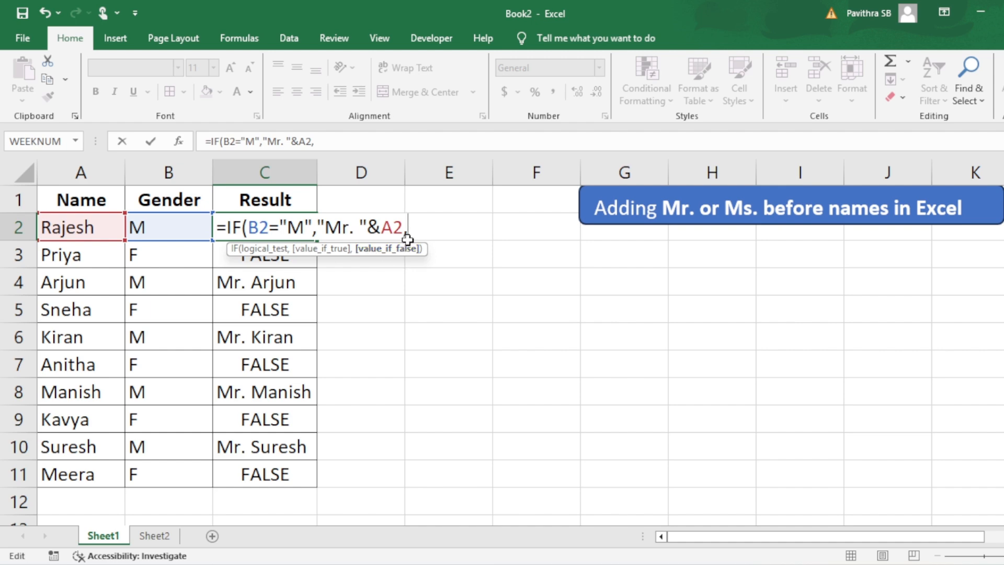
text("Ms. "&)
click(88, 226)
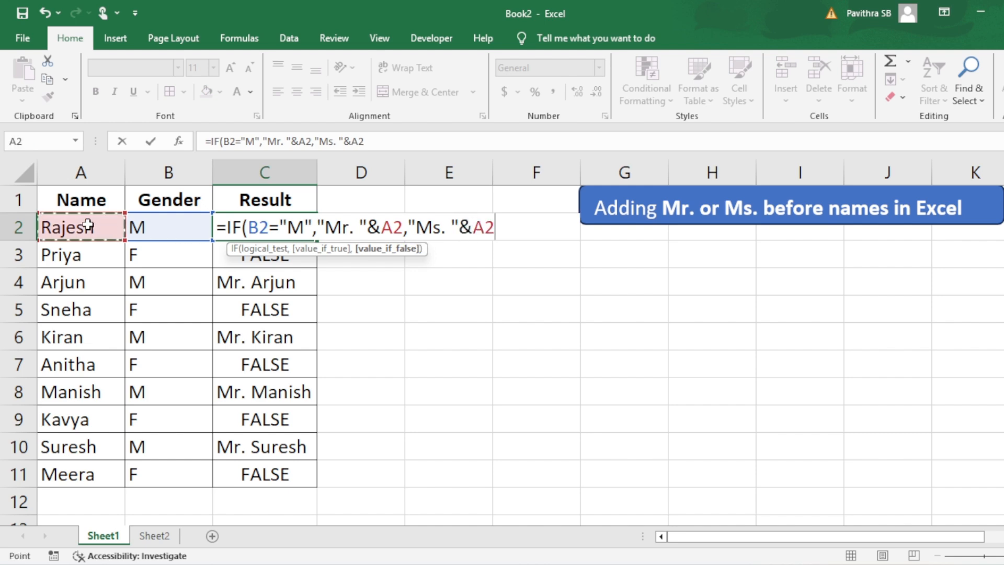
text())
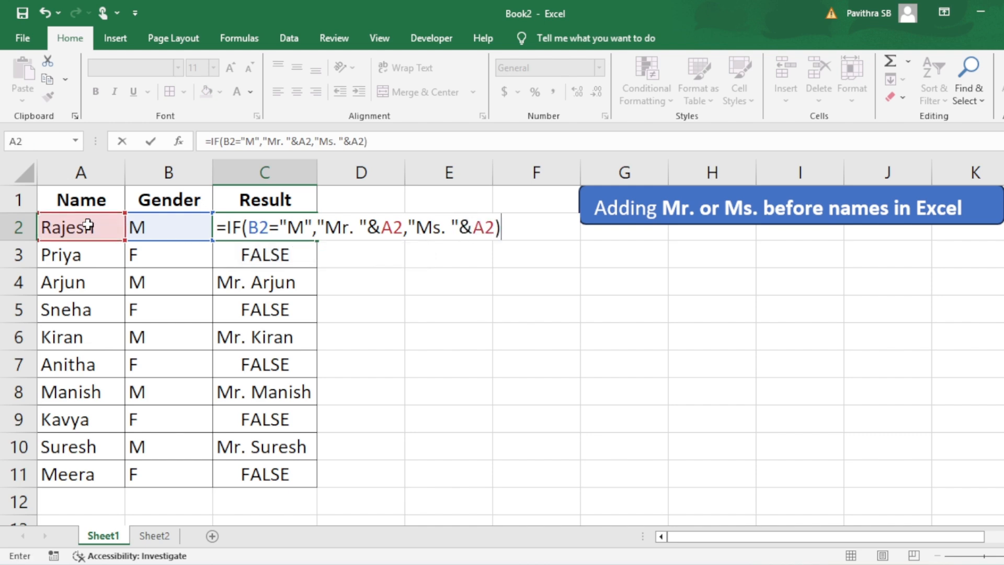
key(Return)
Step: Fill the updated C2 formula down the Result column through C11
key(Up)
key(shift+Down)
key(shift+Down)
key(shift+Down)
key(shift+Down)
key(shift+Down)
key(shift+Down)
key(shift+Down)
key(shift+Down)
key(shift+Down)
key(ctrl+d)
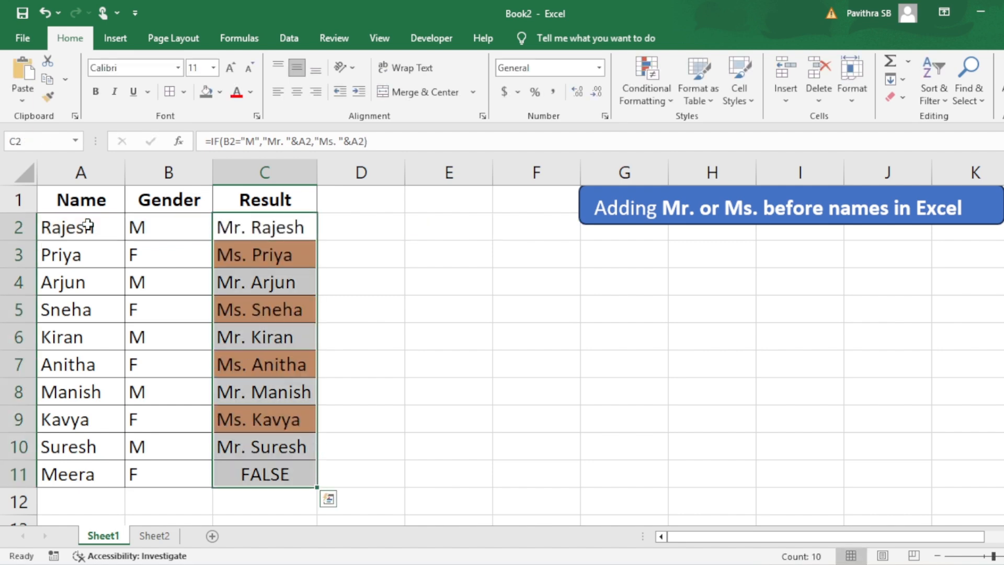
Step: Inspect the formulas in the Result cells of the female rows
click(287, 256)
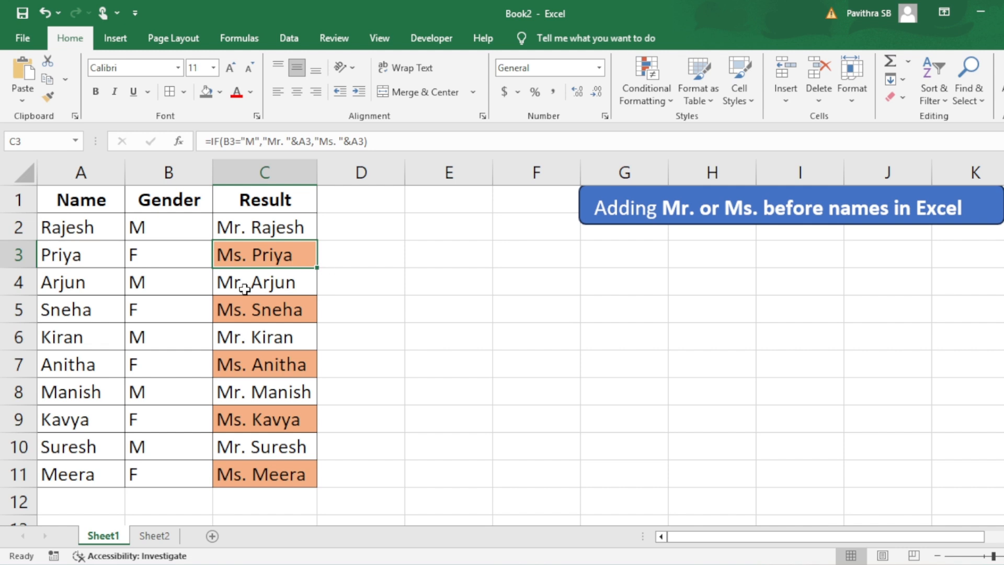
click(246, 313)
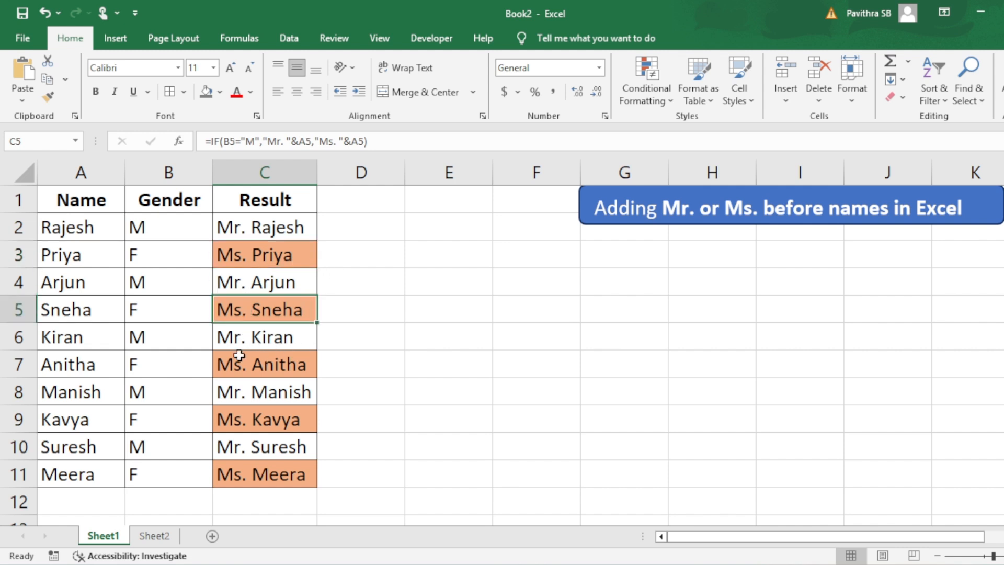
click(238, 361)
click(246, 419)
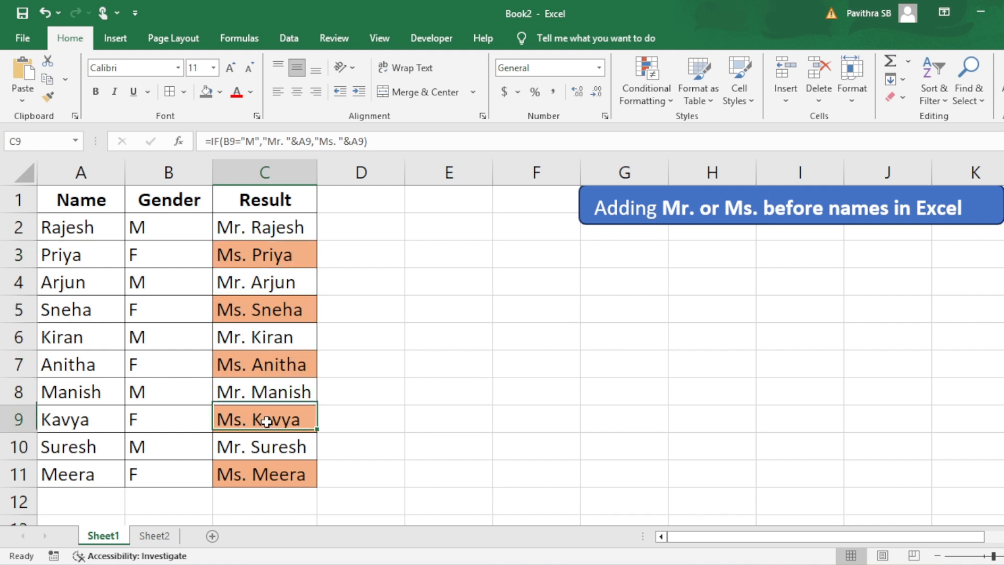
click(236, 479)
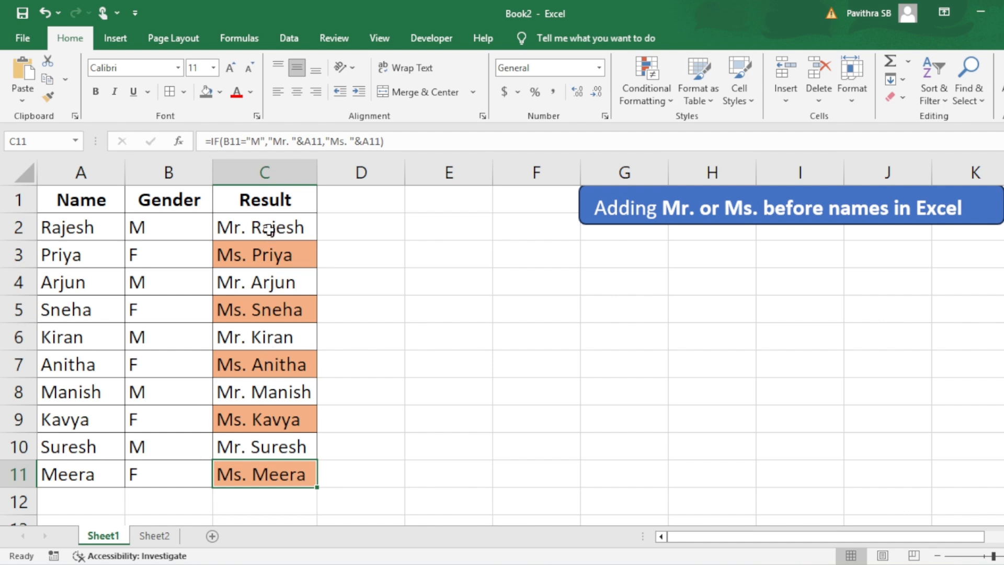
mouse_move(268, 226)
mouse_down()
mouse_move(264, 390)
mouse_move(278, 488)
mouse_move(90, 473)
mouse_move(265, 287)
mouse_move(272, 227)
mouse_up()
drag(159, 233, 161, 266)
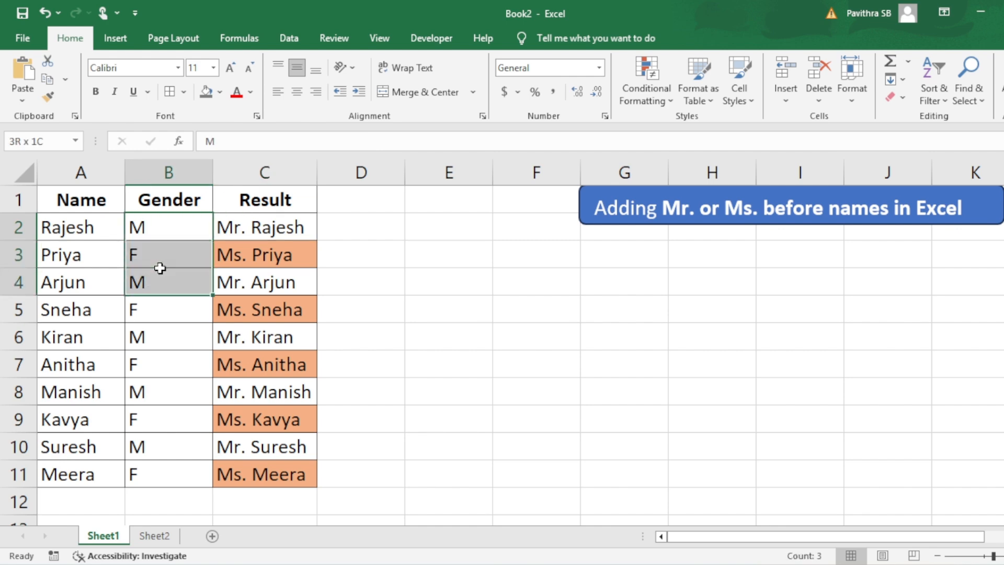
click(243, 255)
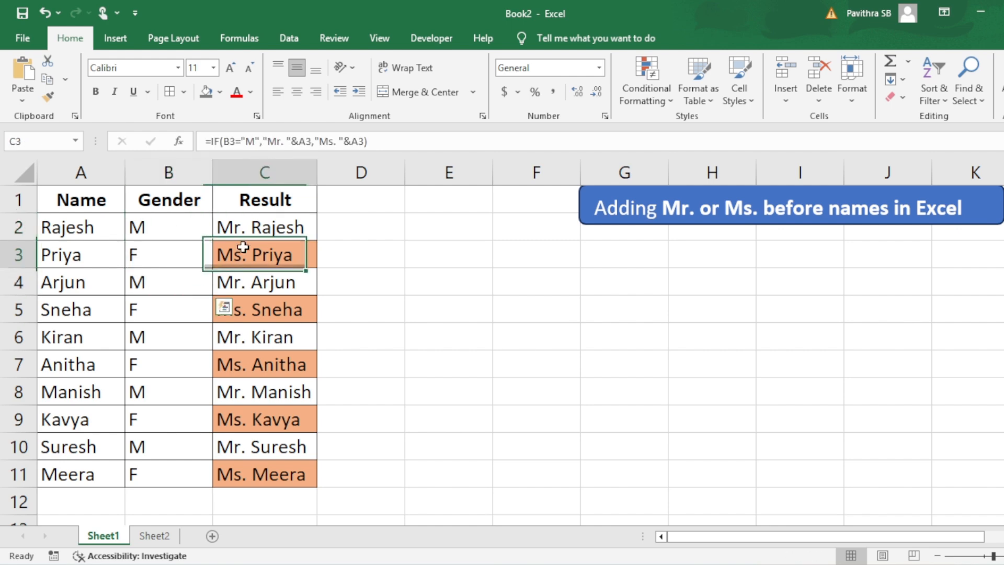
Step: Switch to Sheet2 and review its title and the Name, Gender, Marital Status and Result headers
click(155, 536)
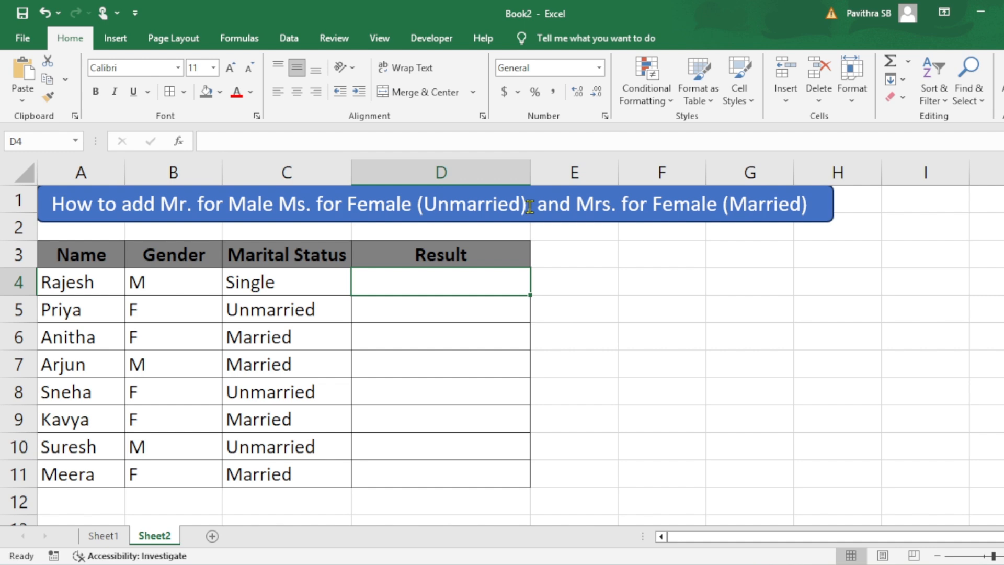
drag(530, 205, 423, 205)
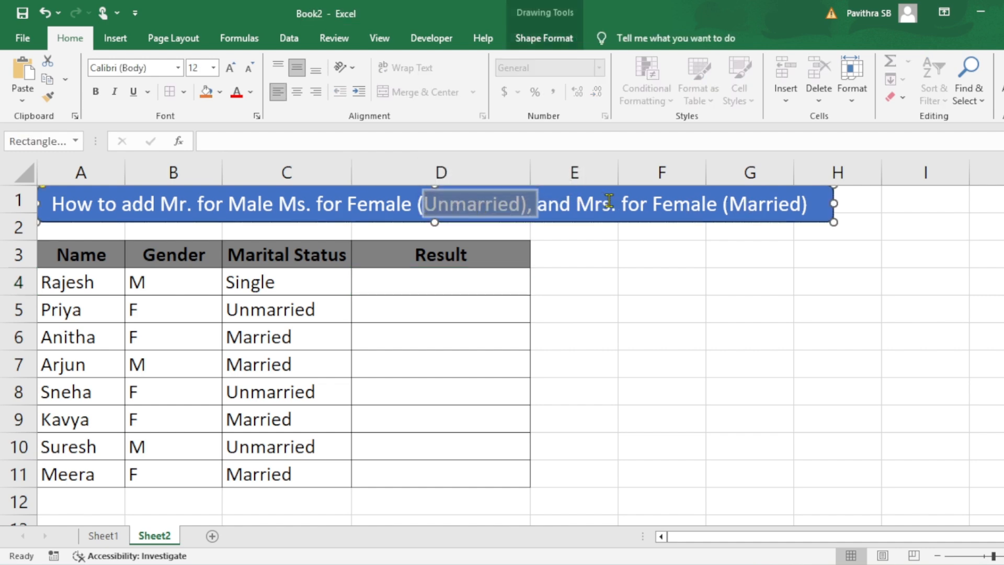
click(625, 273)
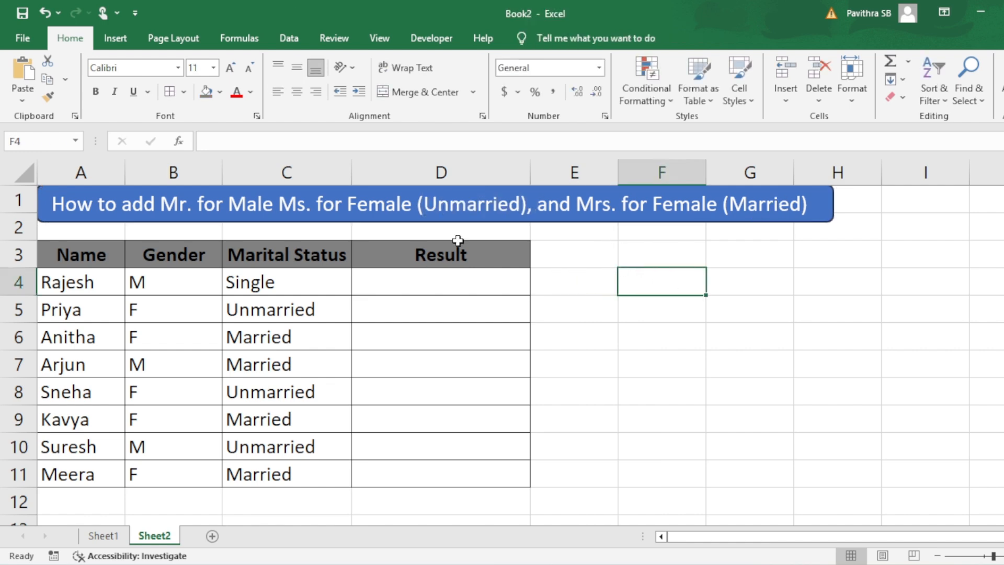
drag(71, 253, 471, 256)
click(67, 251)
click(194, 257)
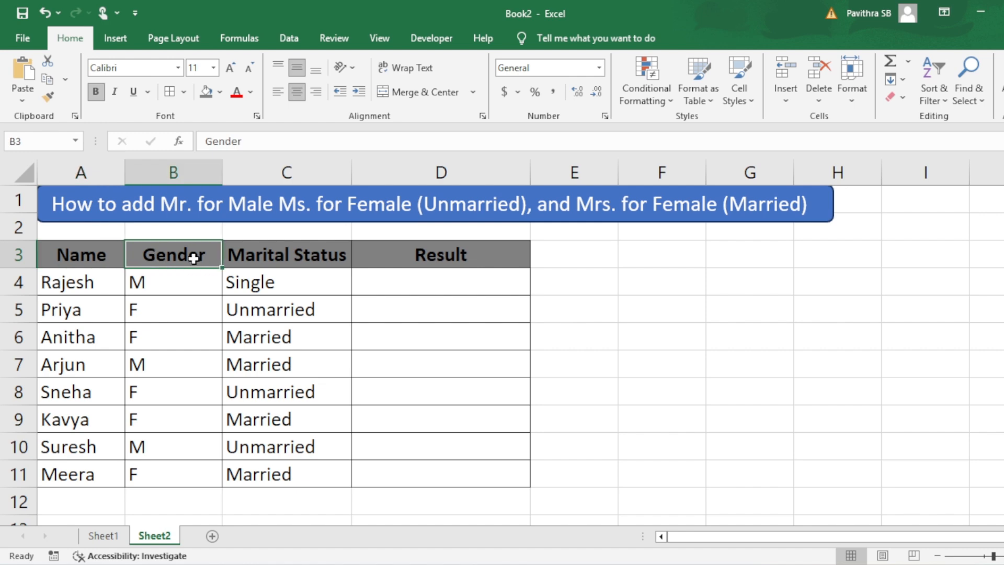
click(296, 258)
click(430, 262)
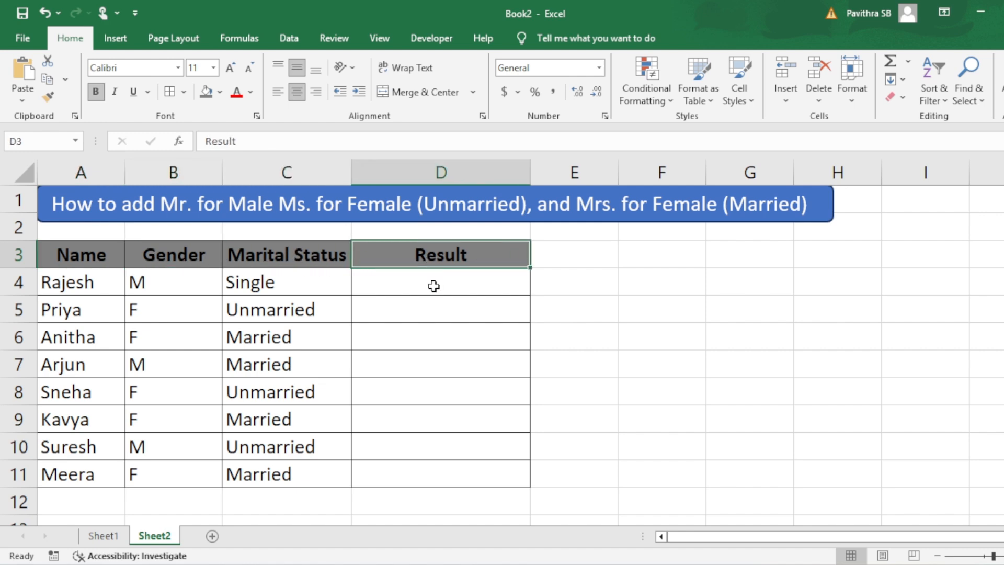
Step: Enter the formula =IF(B4="M","Mr. "&A4) in the first Result cell, D4
click(433, 287)
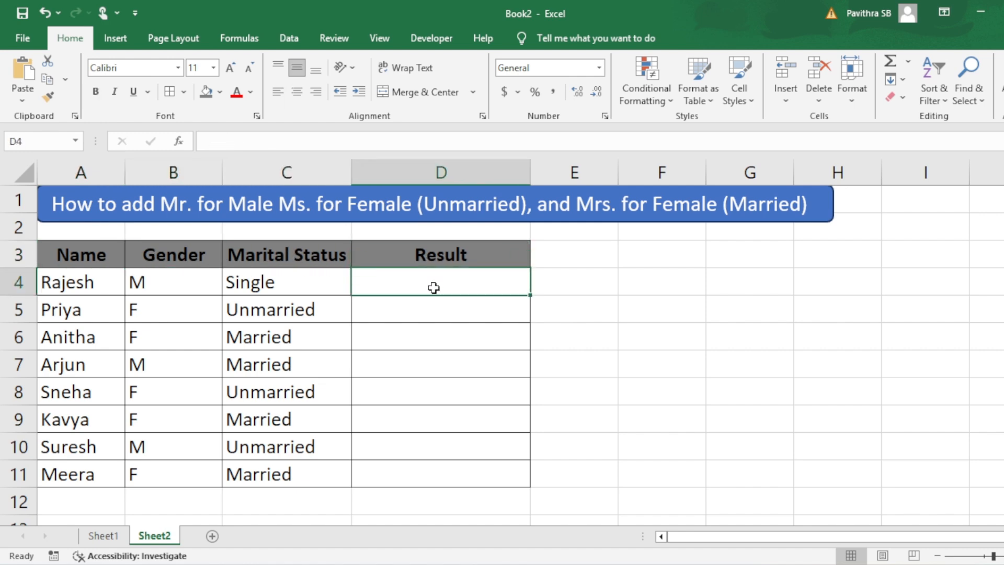
text(=IF()
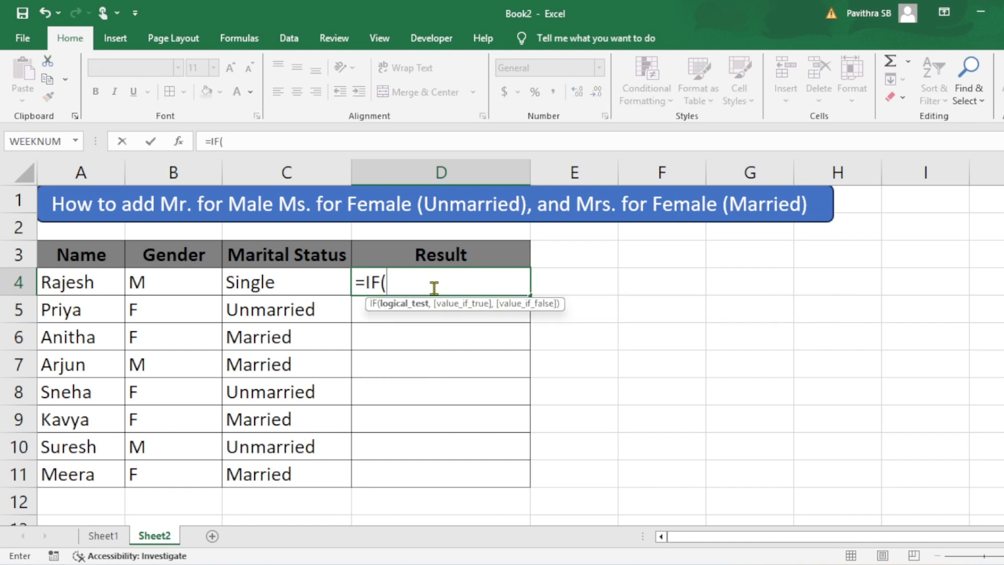
click(163, 283)
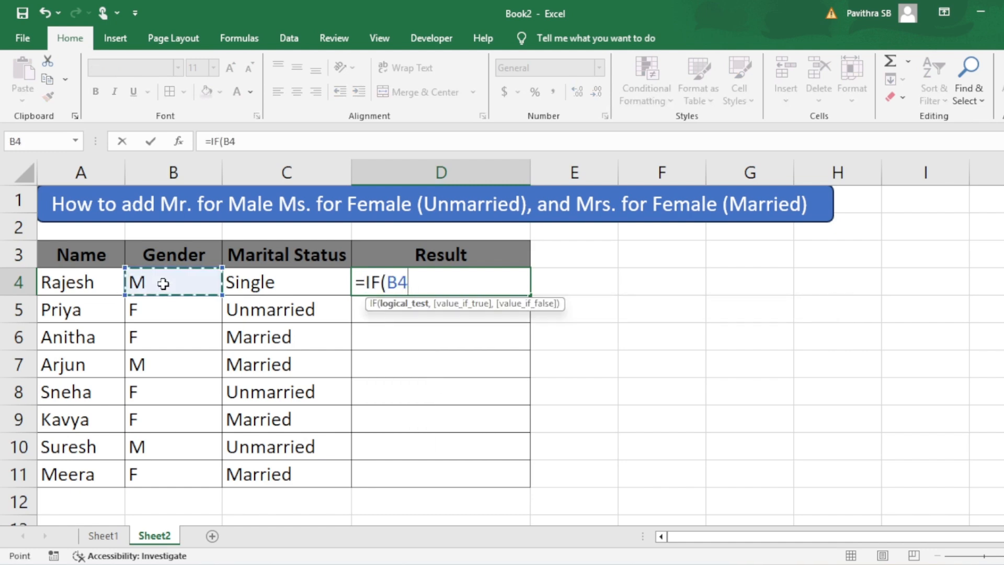
text(=)
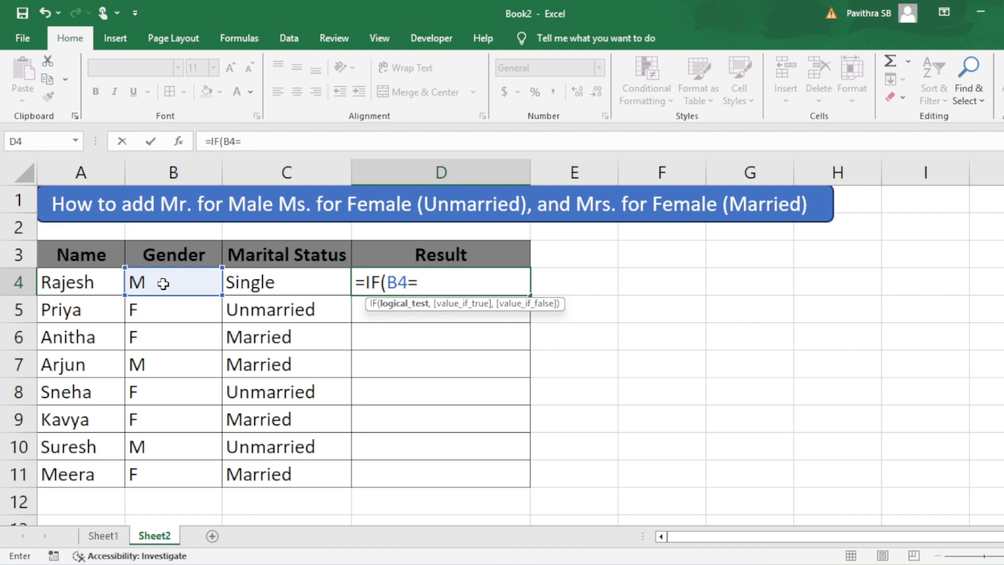
text("m)
text(M)
text(",)
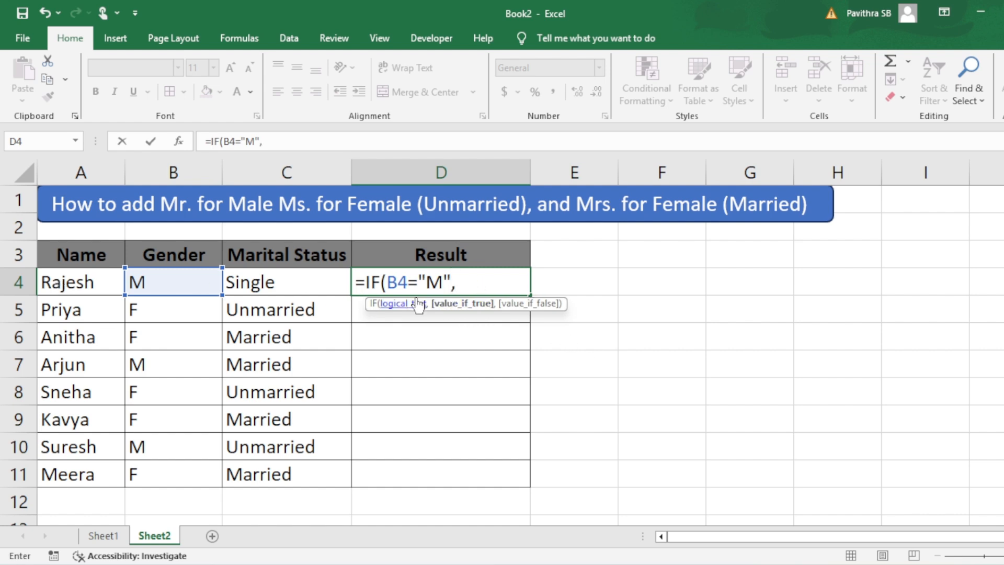
text("Mr. "&)
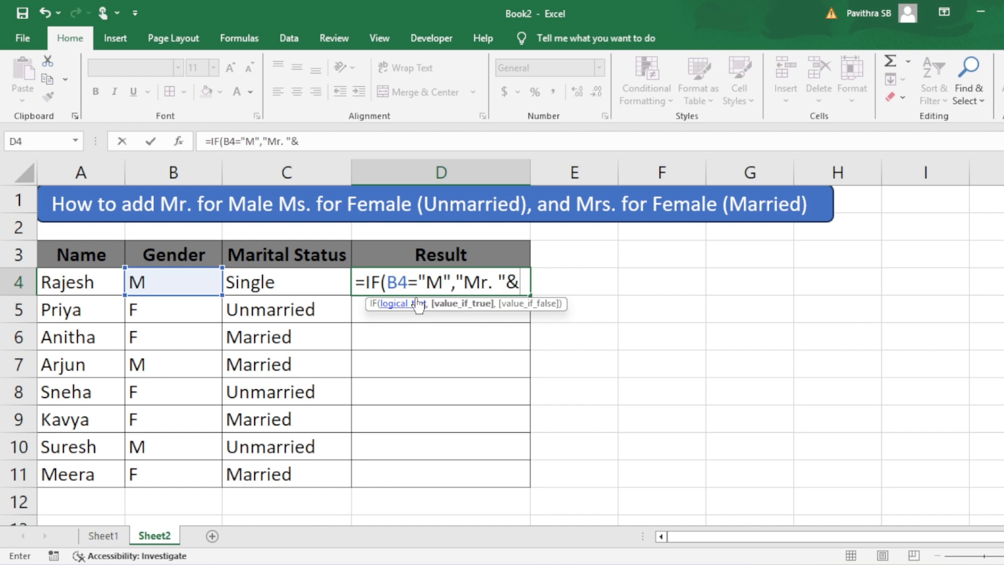
click(82, 274)
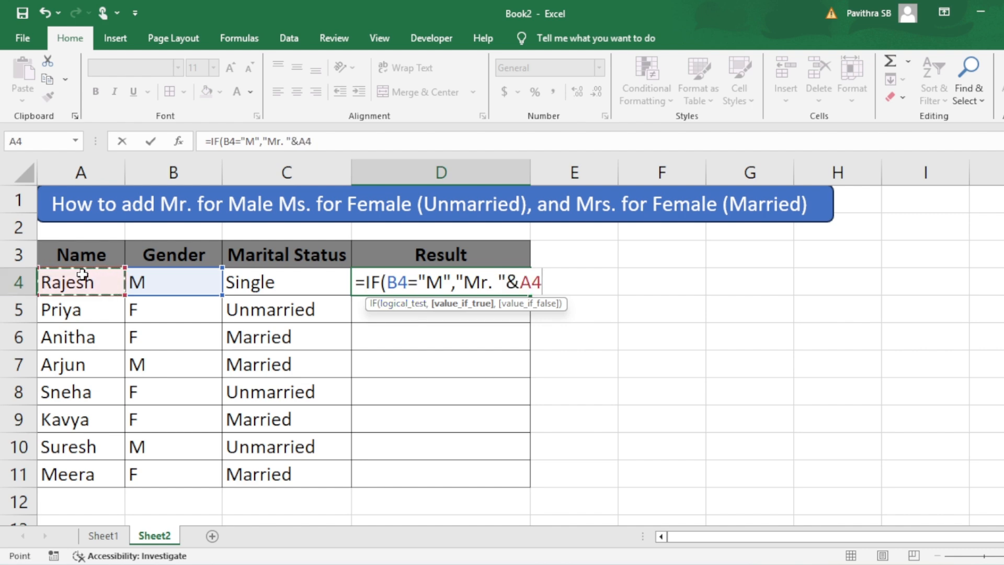
text())
key(Return)
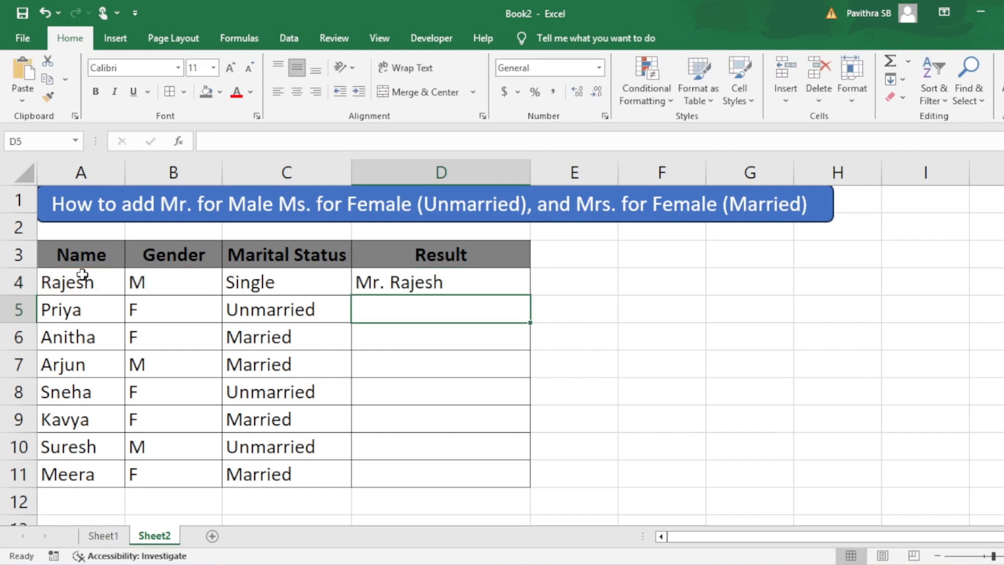
Step: Fill the D4 formula down the Result column through D11
key(Up)
key(shift+Down)
key(shift+Down)
key(shift+Down)
key(shift+Down)
key(shift+Down)
key(shift+Down)
key(shift+Down)
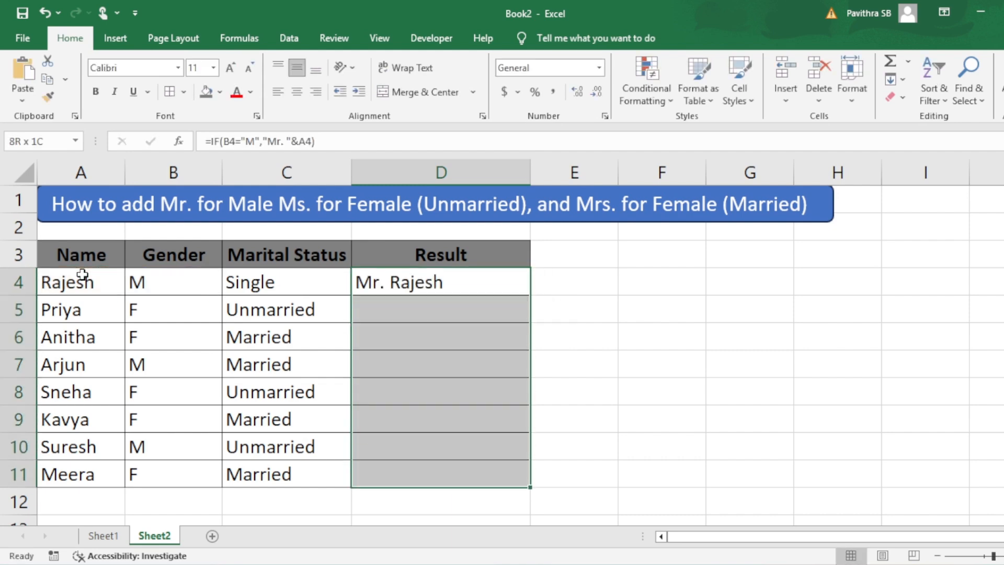
key(ctrl+d)
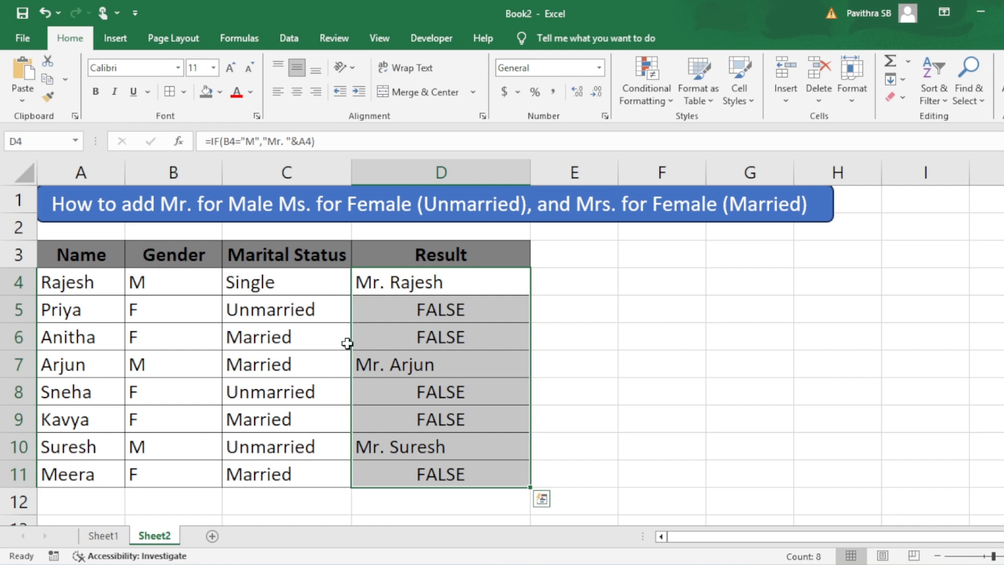
Step: Inspect the Result cells and Gender values of the female rows
click(420, 317)
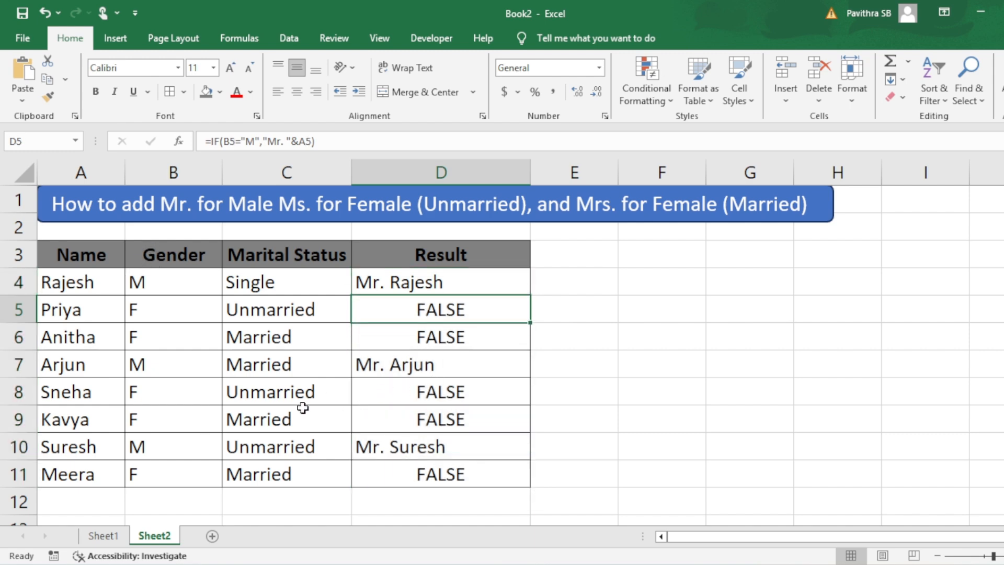
click(170, 367)
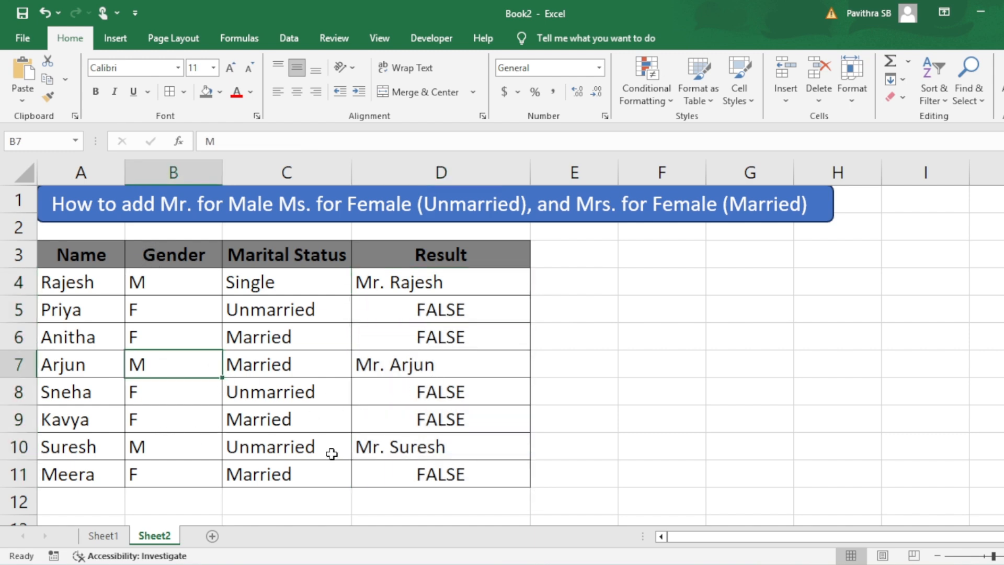
click(143, 309)
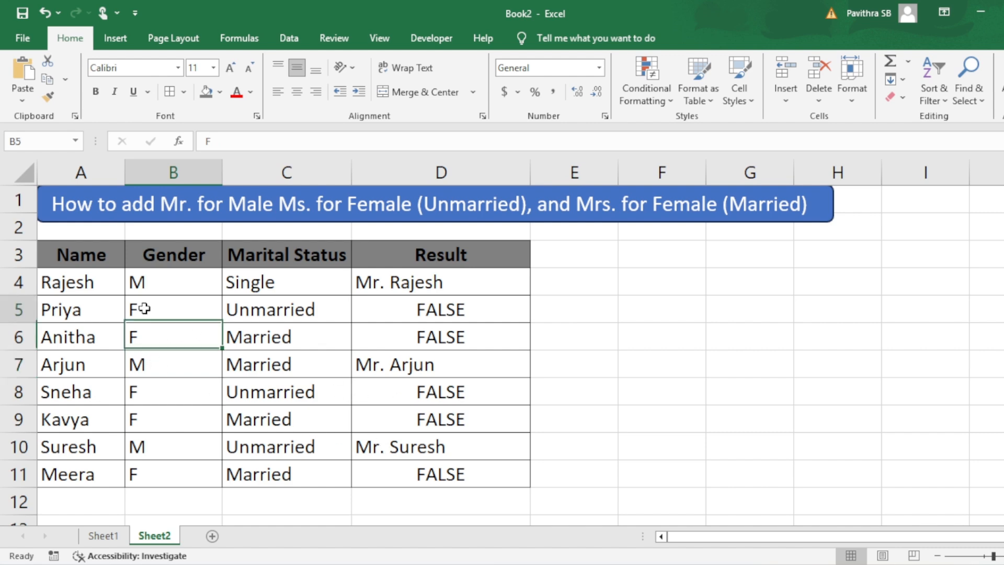
Step: Reopen the D4 formula and replace its closing parenthesis with a comma followed by a nested IF
double_click(445, 294)
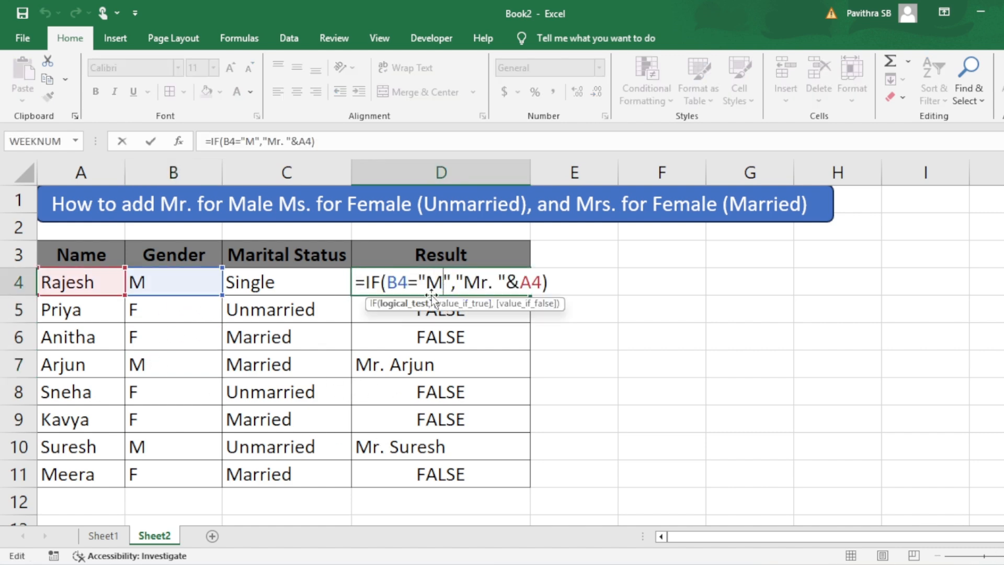
click(552, 285)
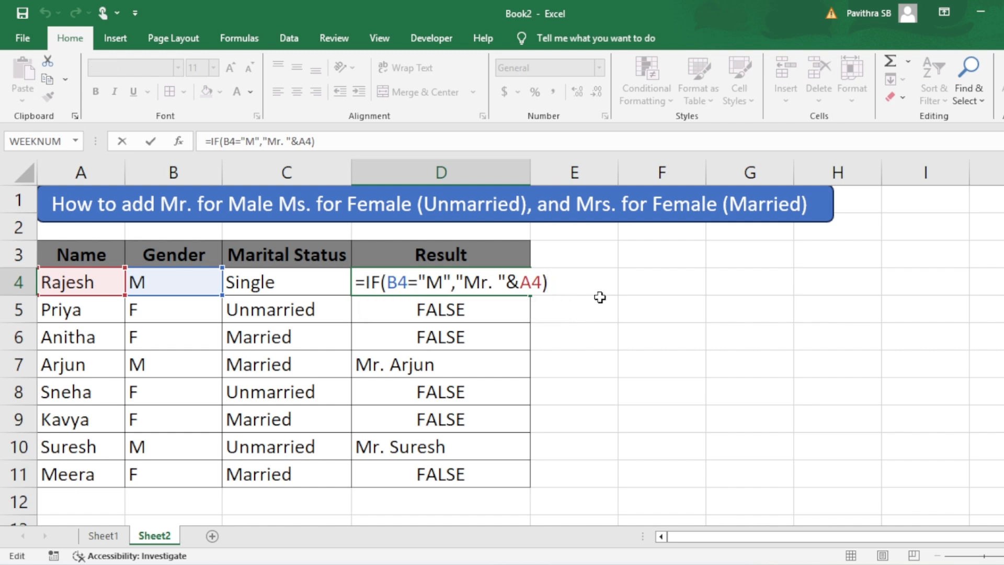
key(BackSpace)
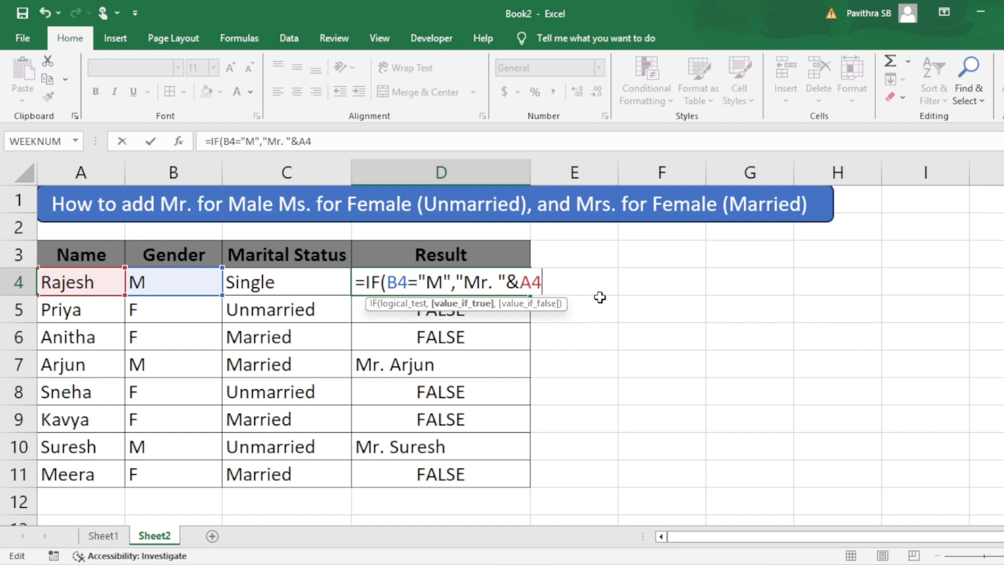
text(,)
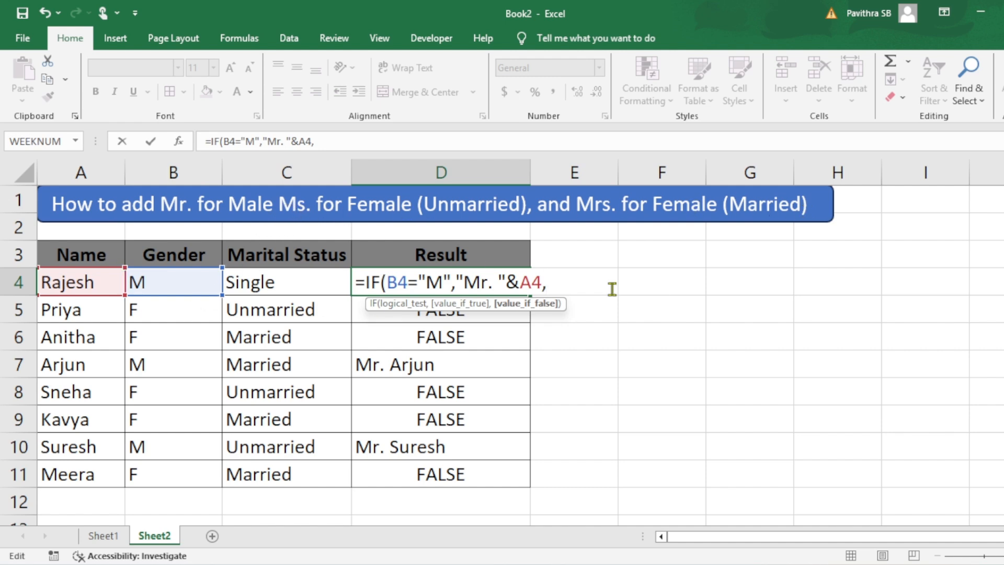
mouse_move(693, 564)
text(if)
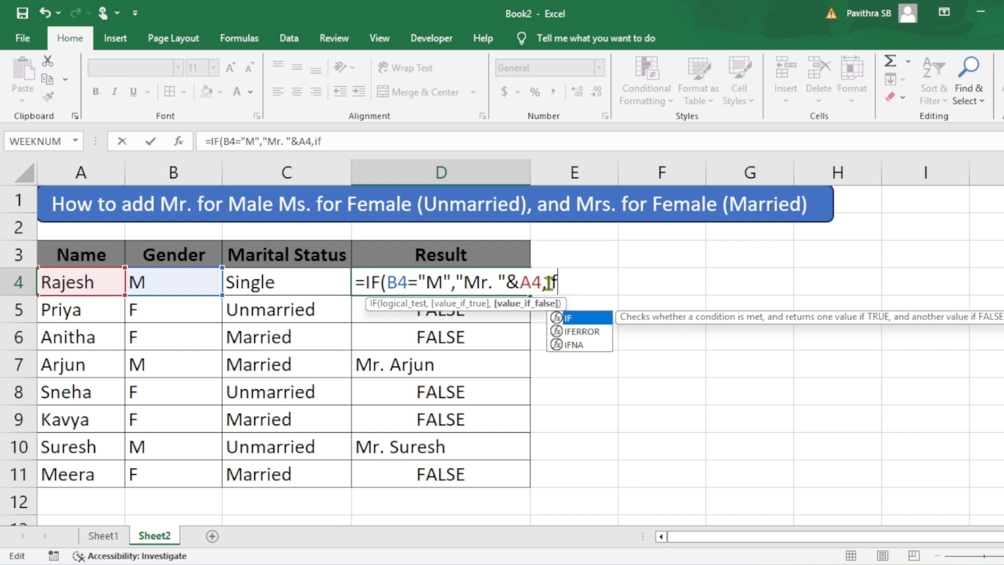
key(Tab)
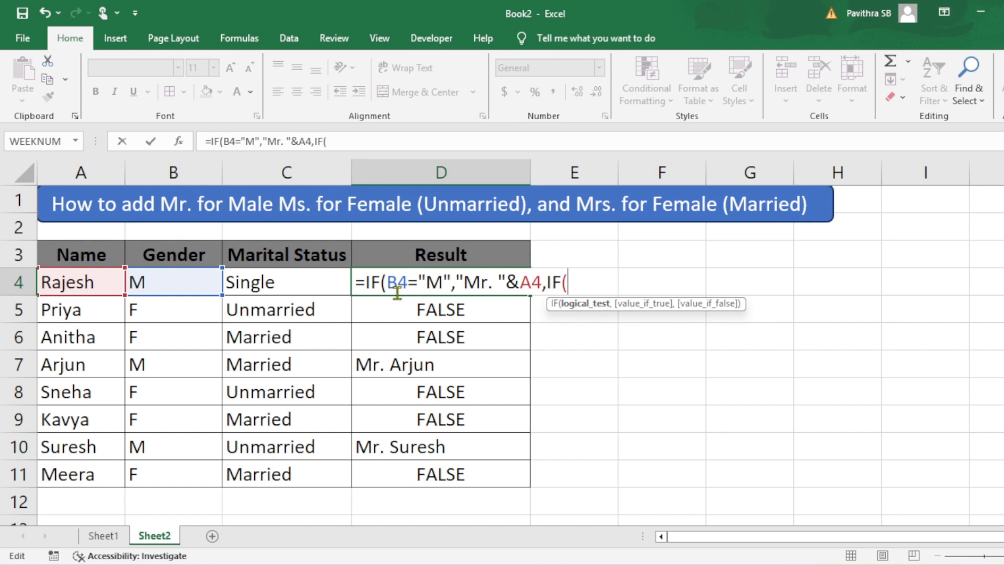
click(161, 281)
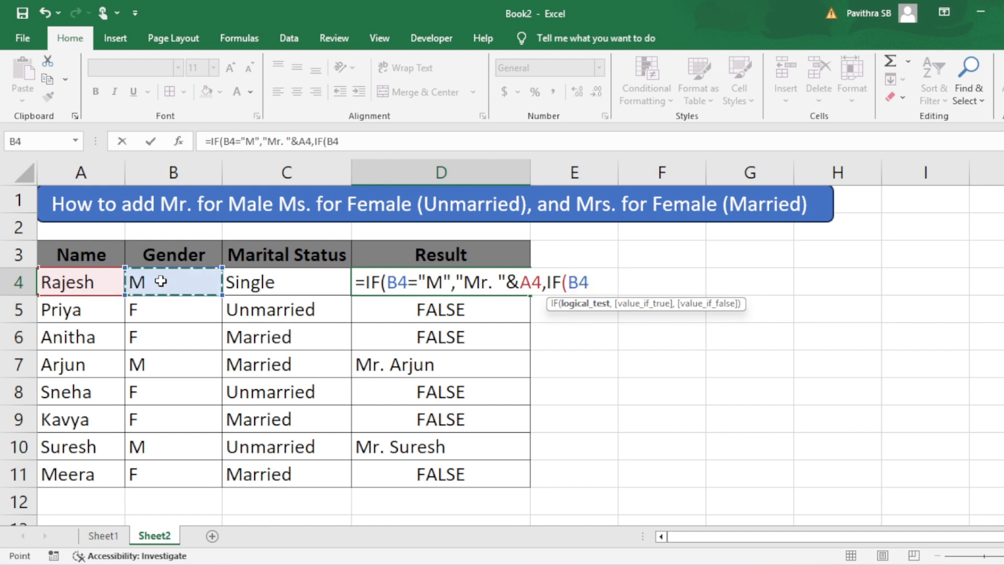
text(=)
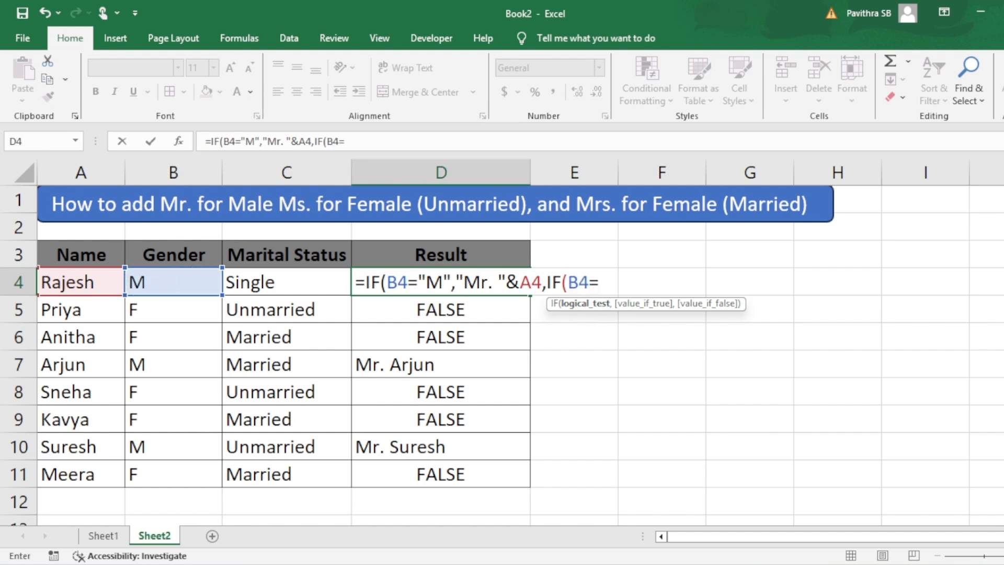
text("F",)
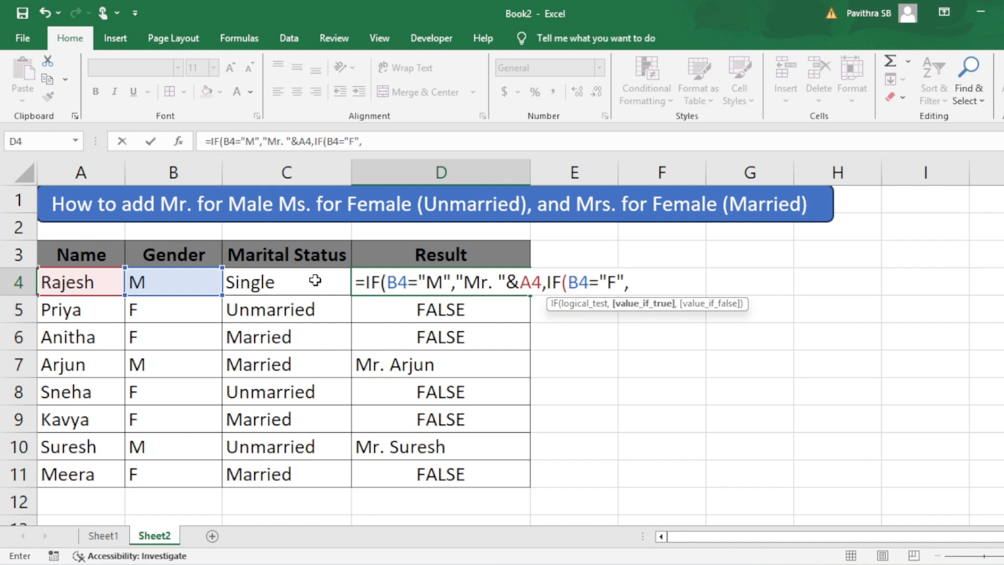
key(BackSpace)
key(BackSpace)
key(BackSpace)
key(BackSpace)
key(BackSpace)
key(BackSpace)
key(BackSpace)
key(BackSpace)
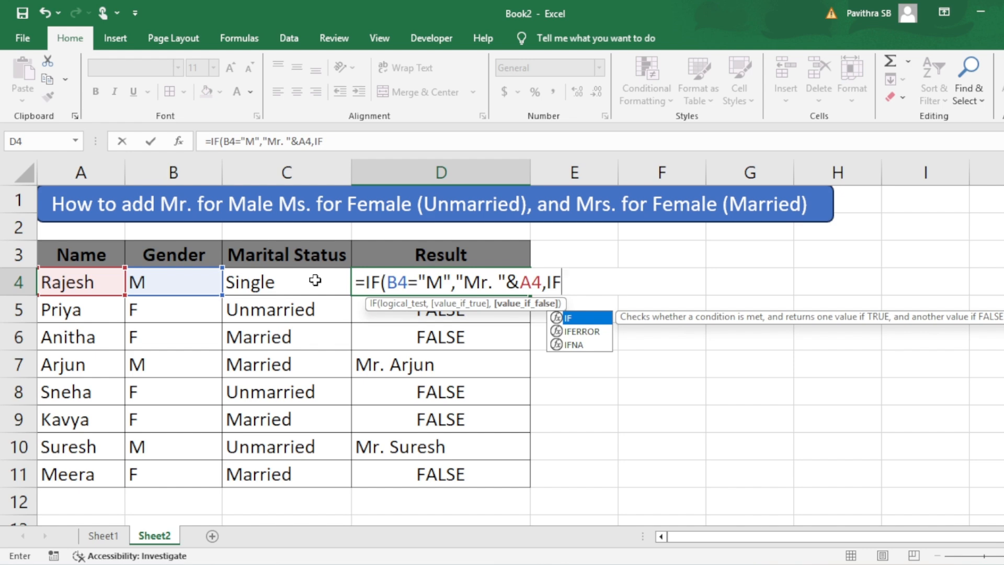
Step: Set the nested IF's condition to AND(B4="F",C4="Married")
text((and)
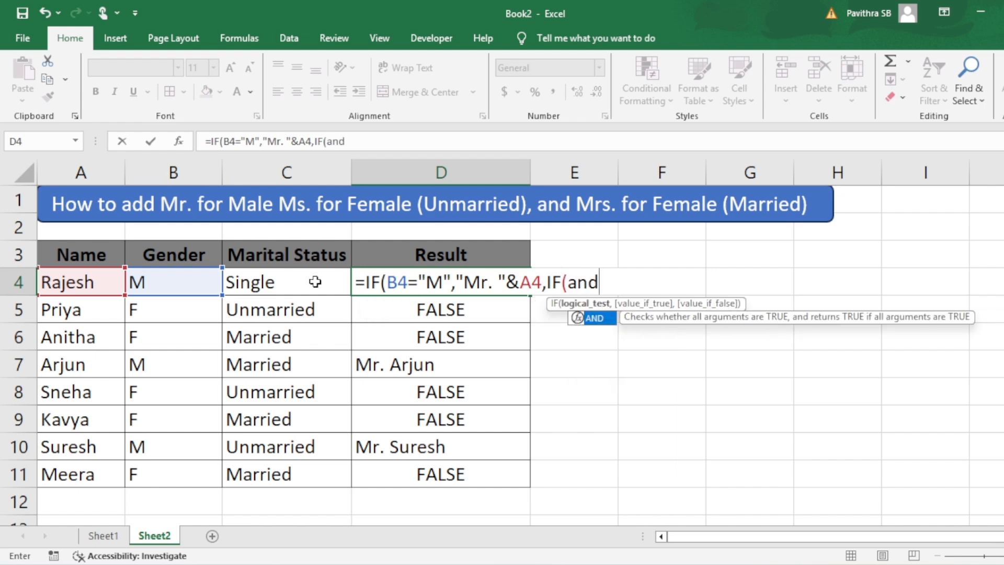
key(Tab)
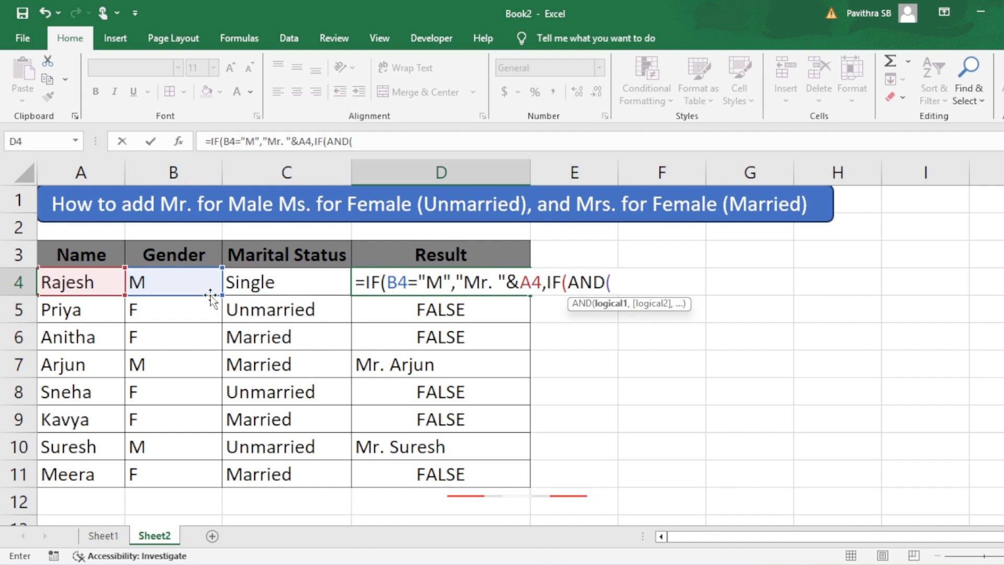
click(196, 281)
text(=)
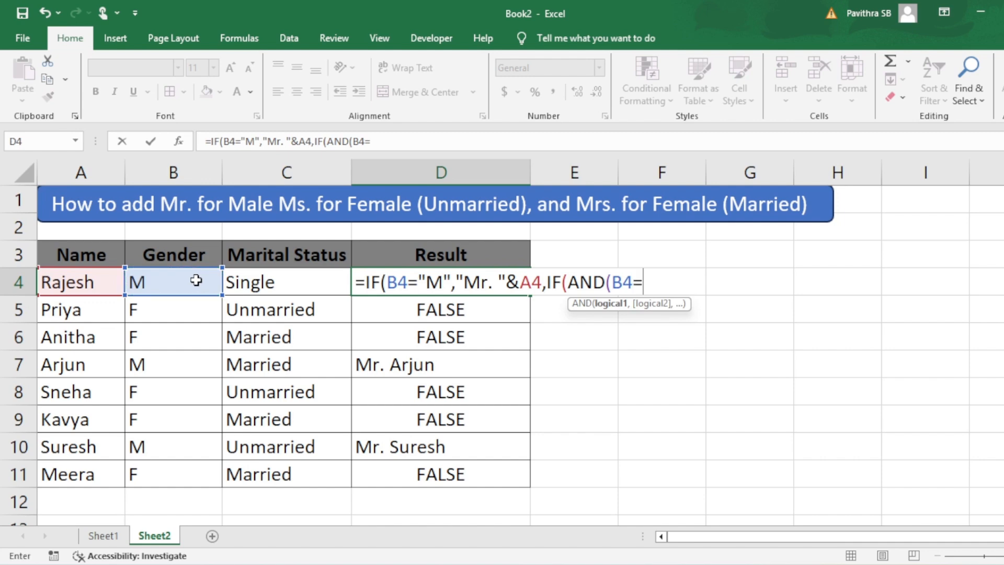
text("F",)
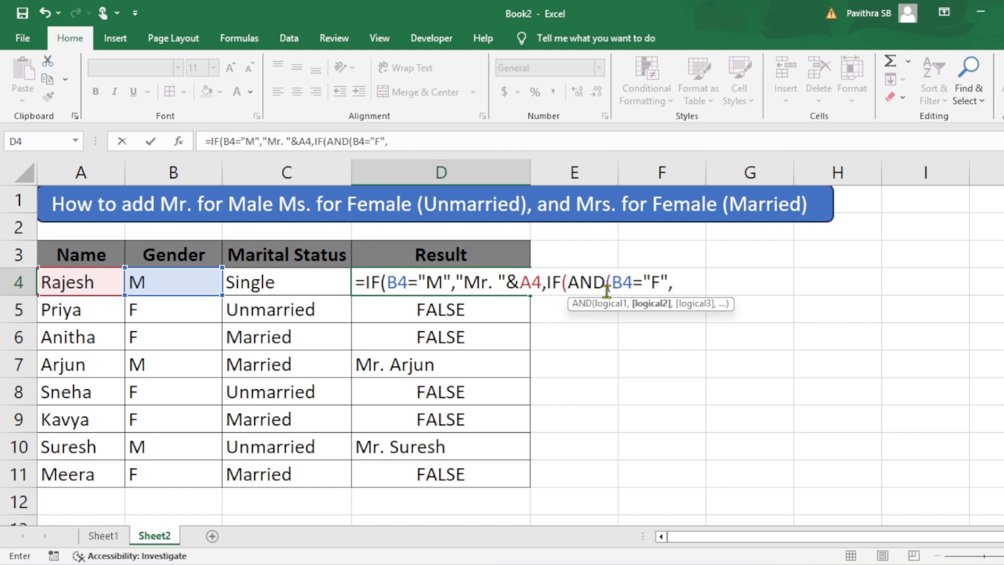
click(306, 277)
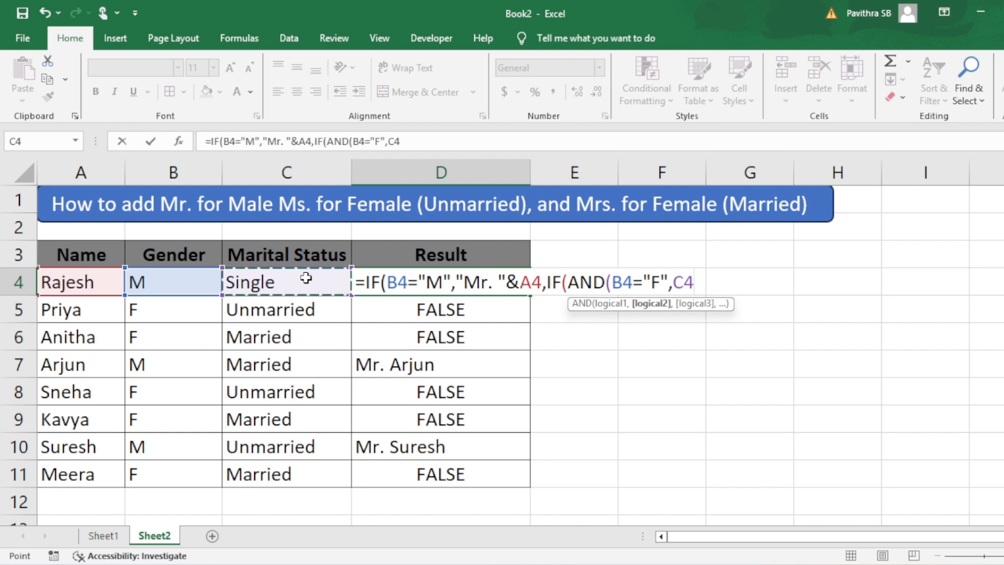
text(=")
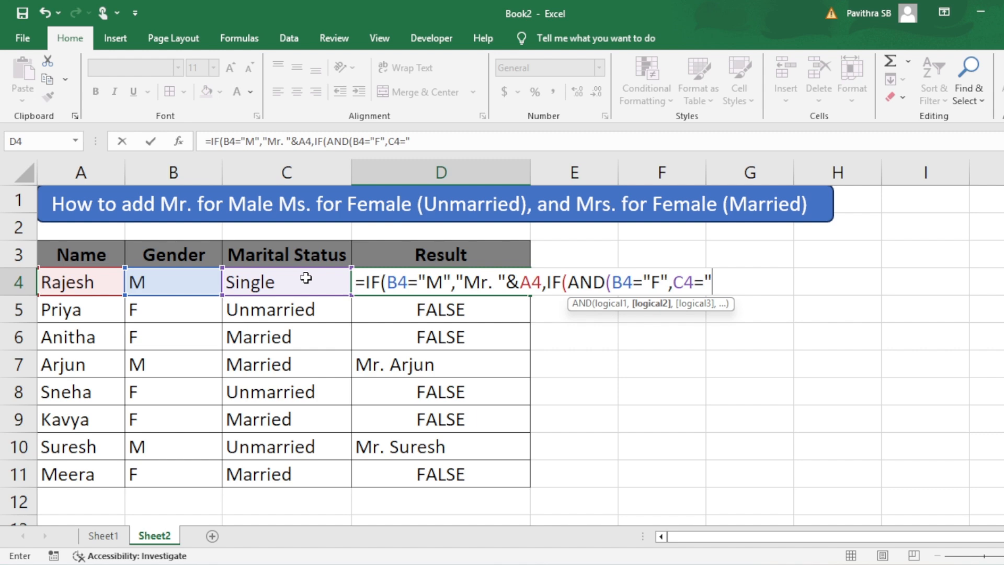
text(Married)
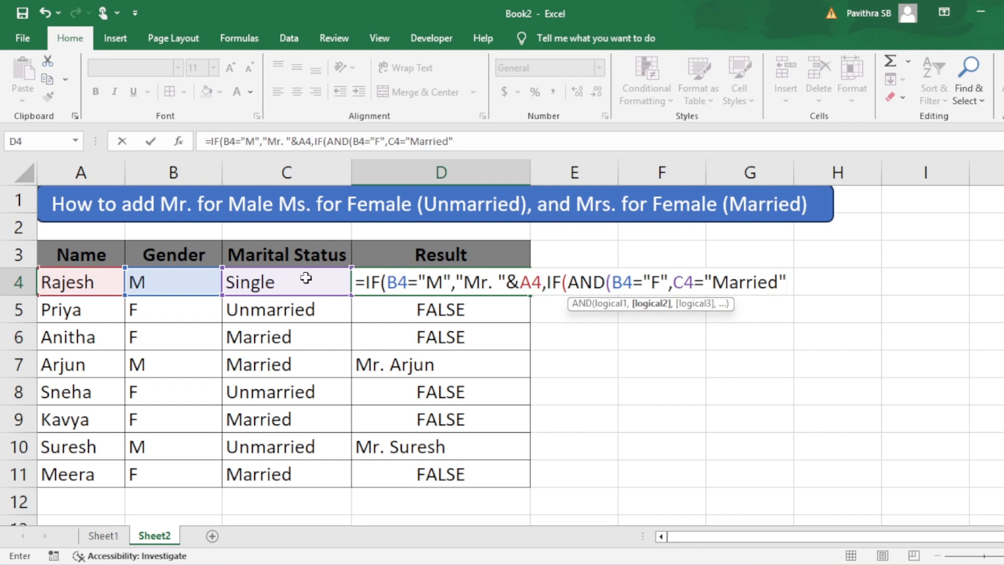
text("))
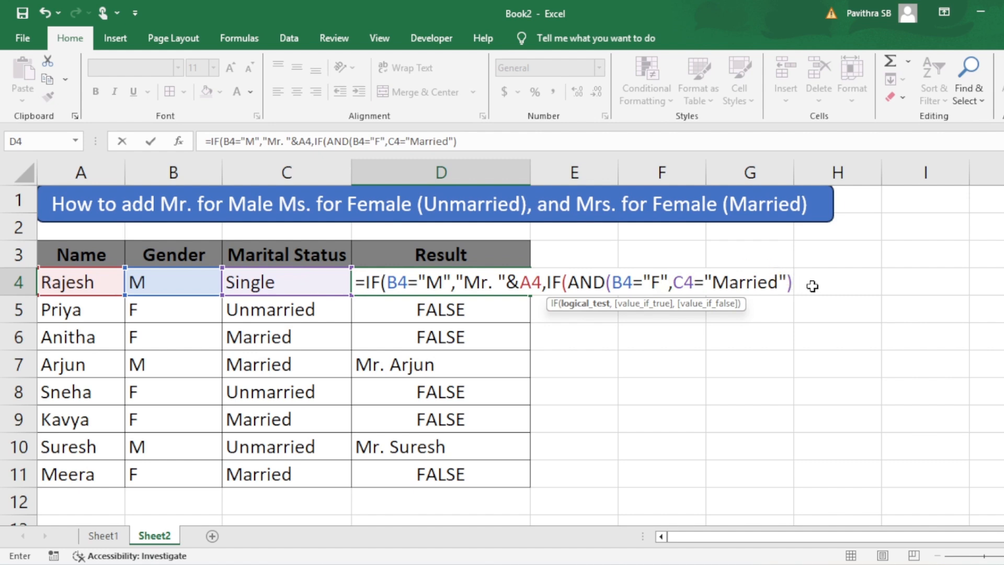
Step: Add "Mrs. "&A4 as the nested IF's true result, close the formula and accept Excel's suggested correction
text(,)
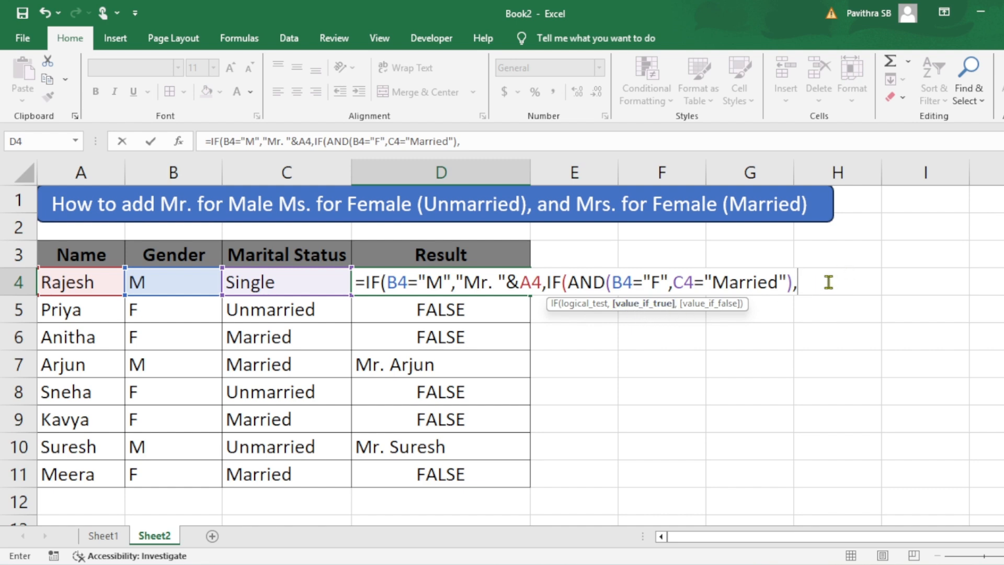
text("m)
key(BackSpace)
text(,"m)
key(BackSpace)
text(Mr)
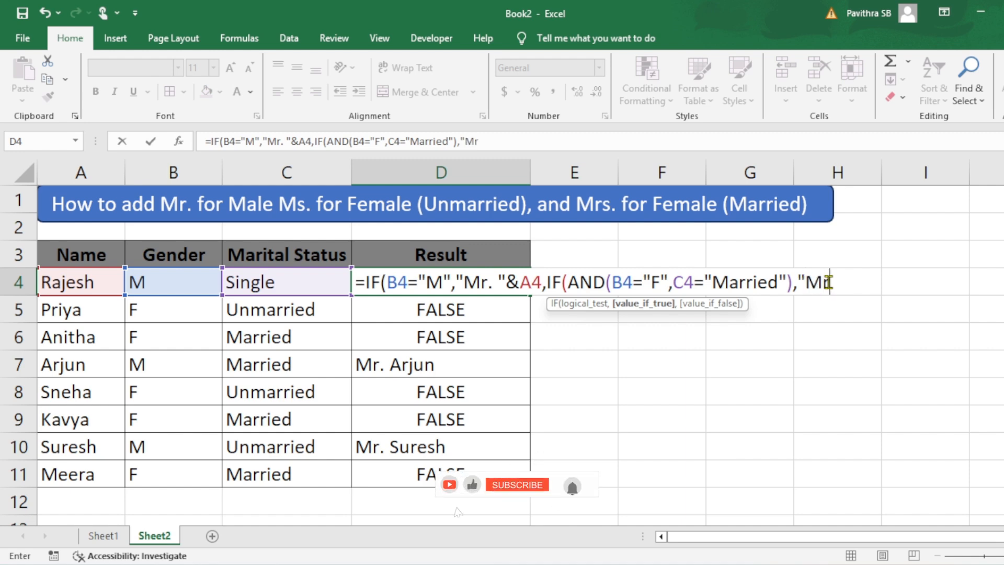
text(s. ")
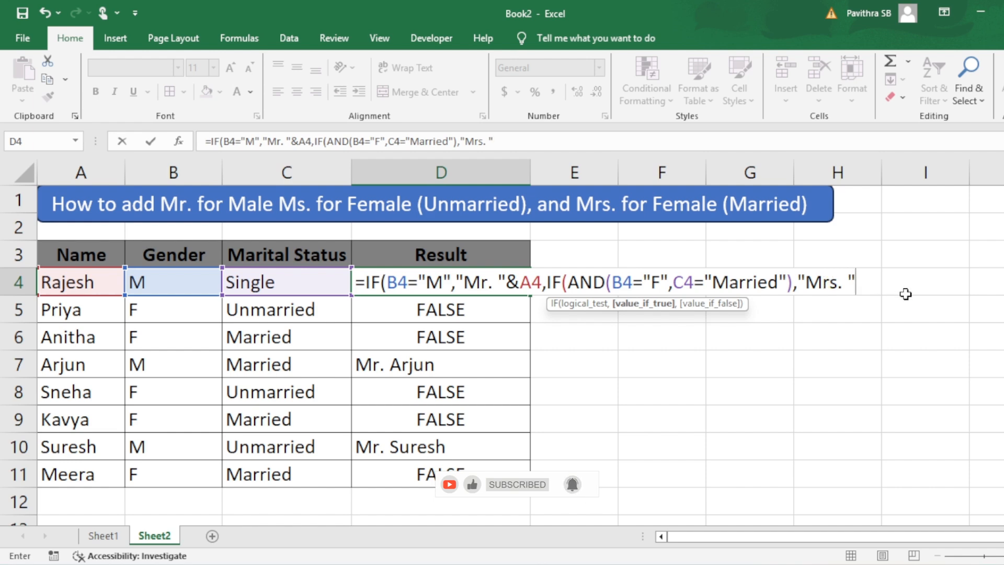
text(&)
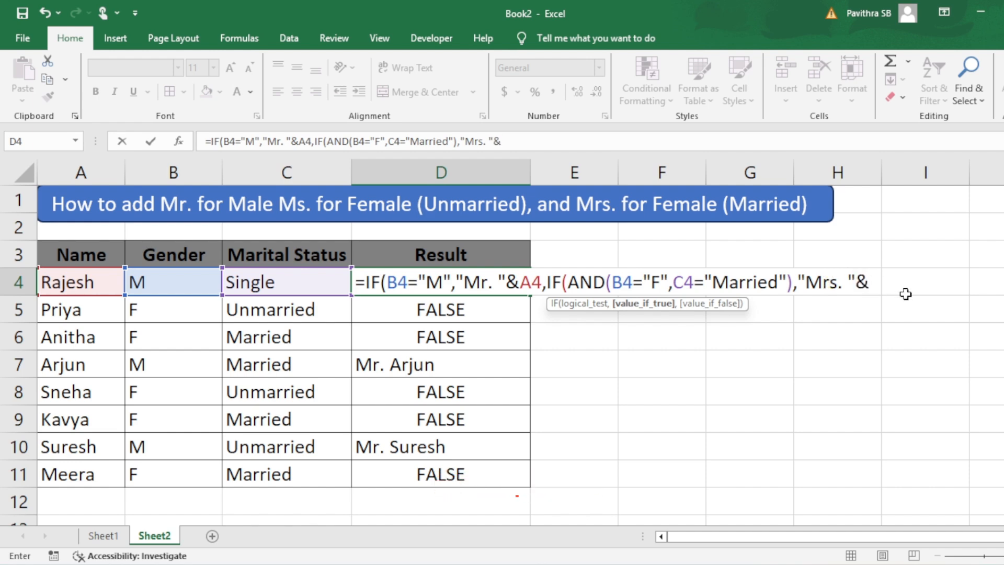
click(95, 282)
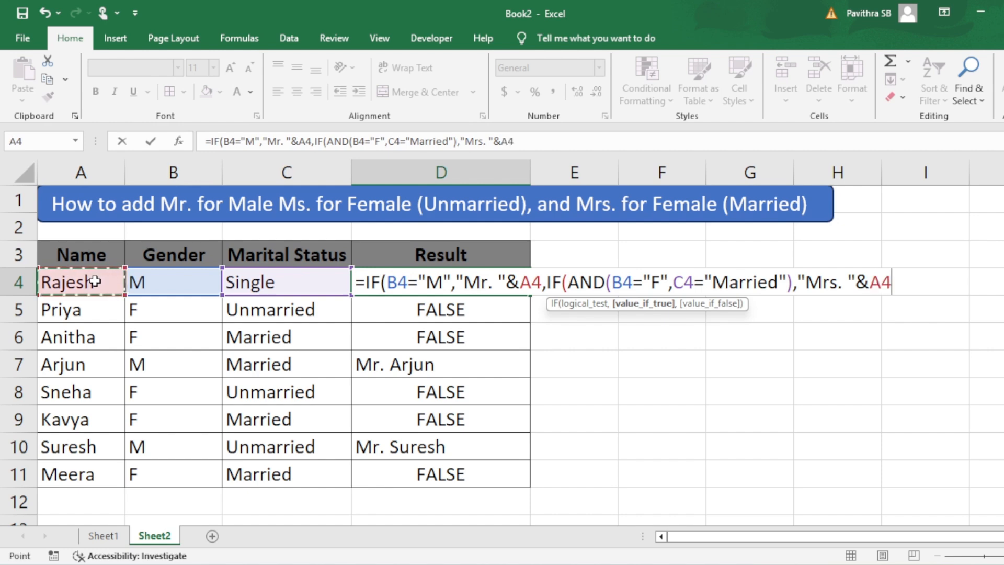
text())
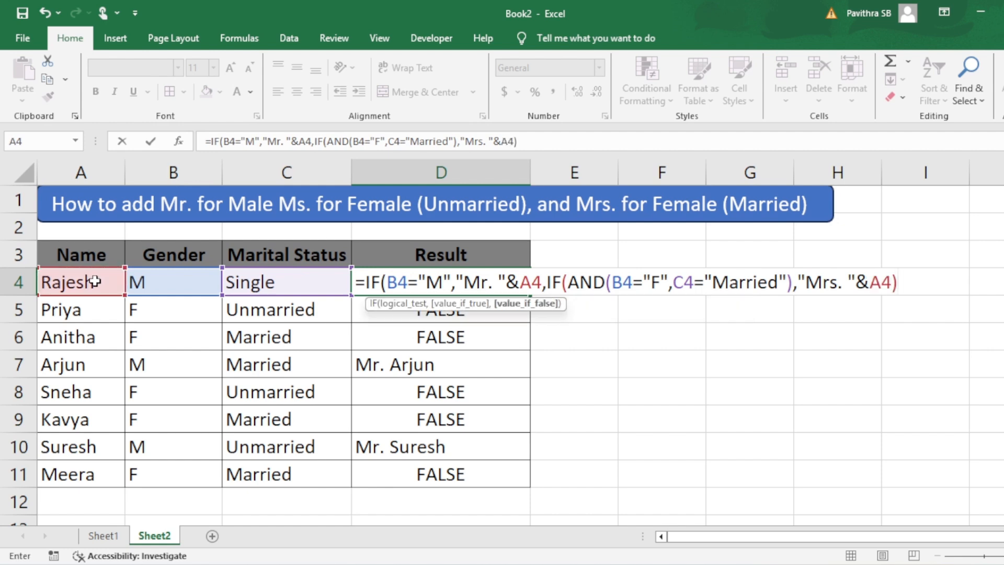
key(Return)
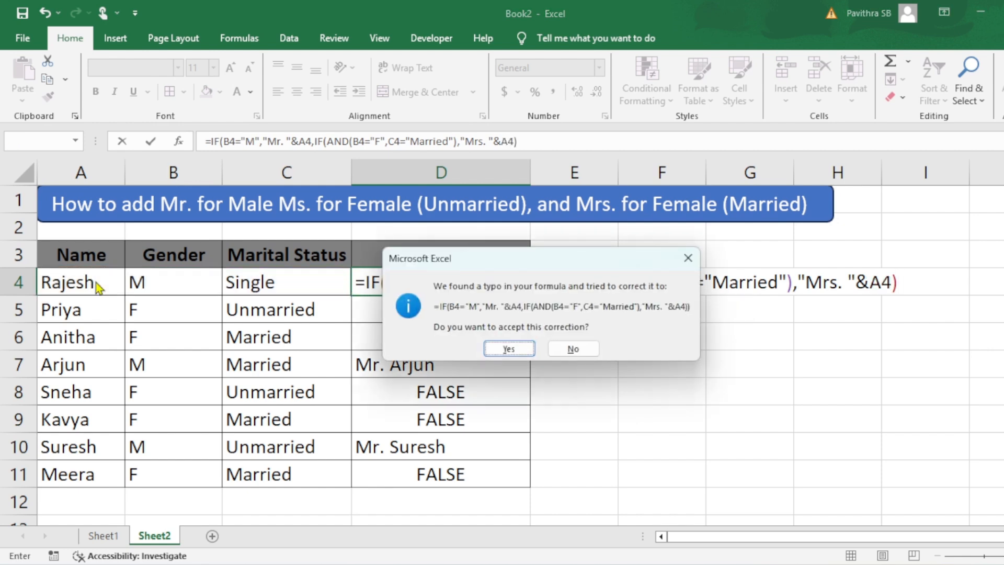
key(Return)
key(Return)
Step: Fill the updated D4 formula down the Result column through D11
key(Up)
key(Up)
key(shift+Down)
key(shift+Down)
key(shift+Down)
key(shift+Down)
key(shift+Down)
key(shift+Down)
key(shift+Down)
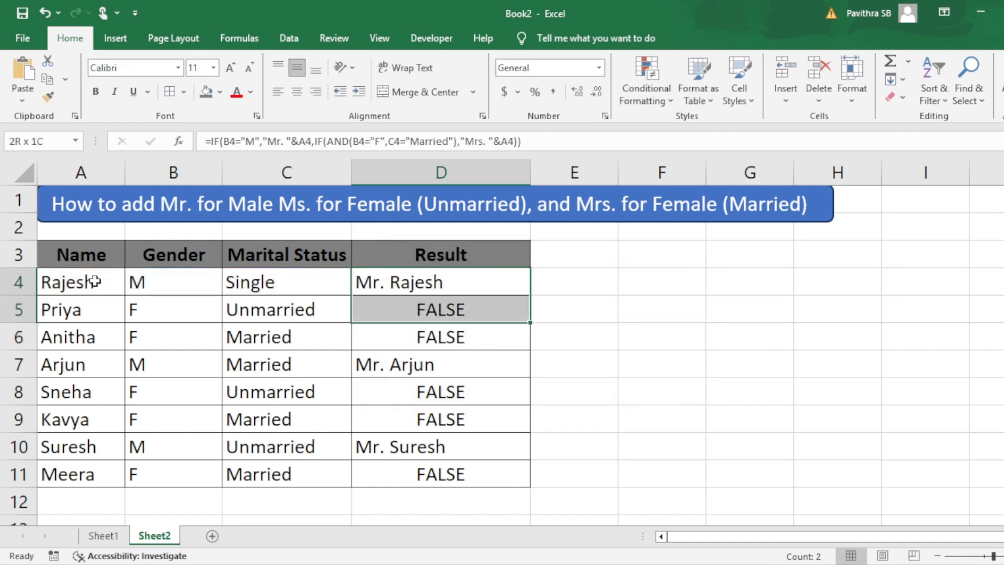
key(ctrl+d)
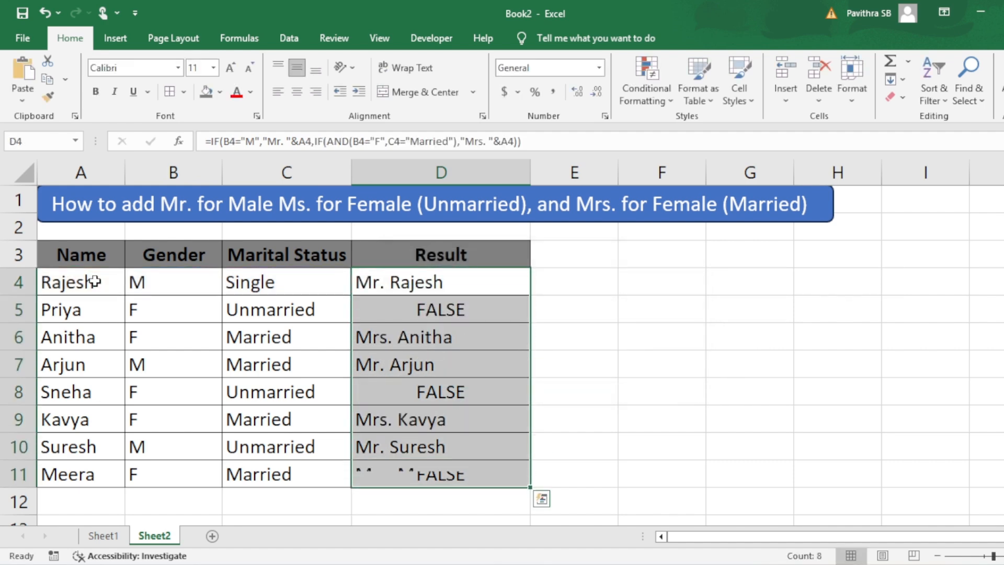
Step: Review the filled results against each row's Gender and Marital Status values
key(Down)
key(Down)
key(Left)
key(Left)
key(Left)
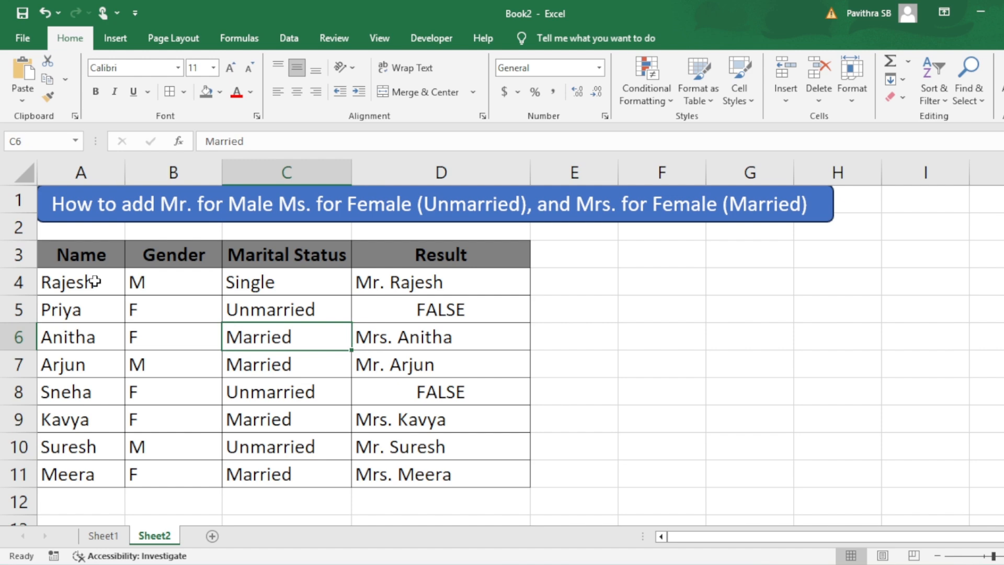
key(Right)
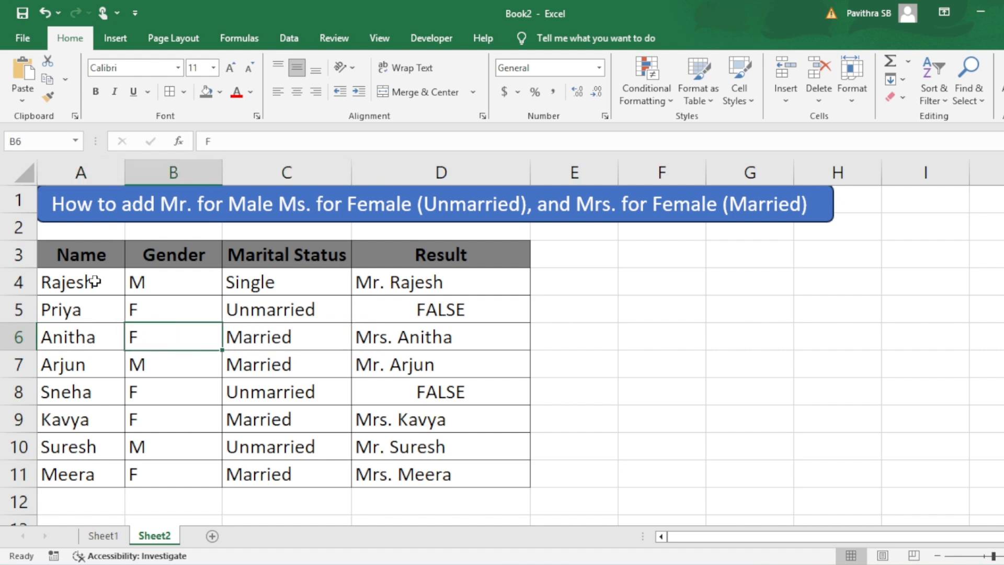
key(Right)
key(Right)
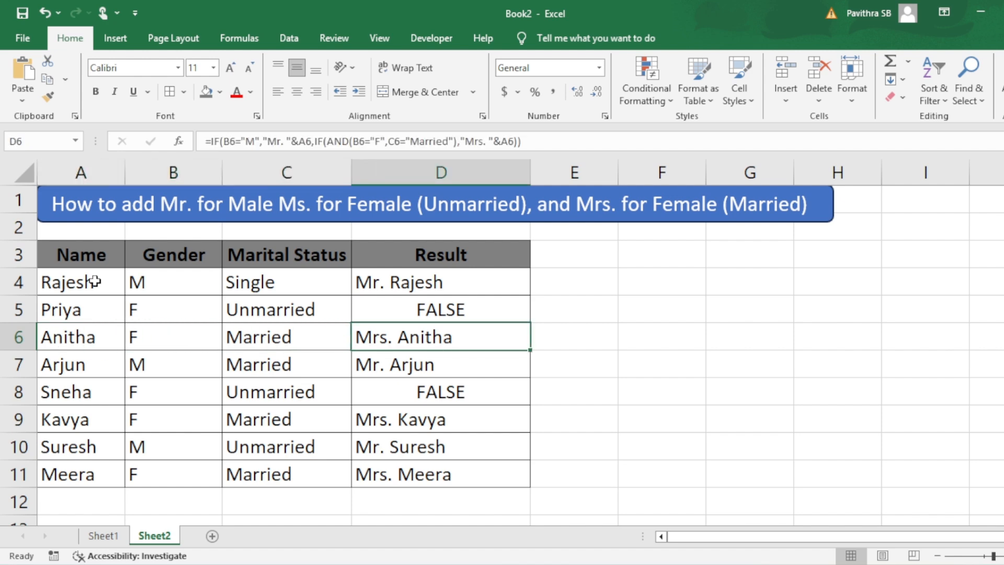
key(Down)
key(Down)
key(Left)
key(Left)
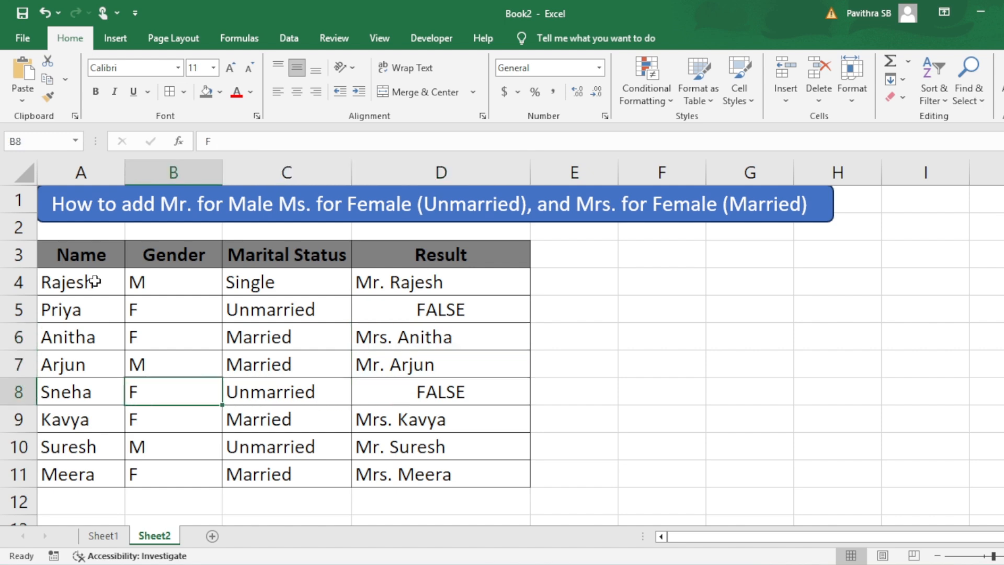
key(Right)
key(Up)
key(Up)
key(Up)
key(Up)
key(Right)
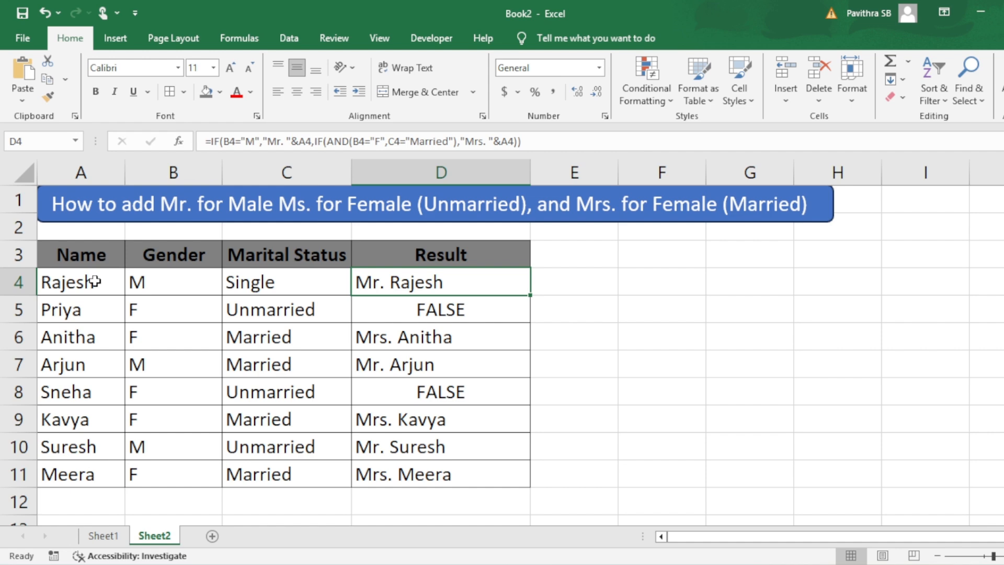
Step: Reopen the D4 formula, remove its closing parentheses and add "Ms. "&A4 as the nested IF's false result
double_click(411, 281)
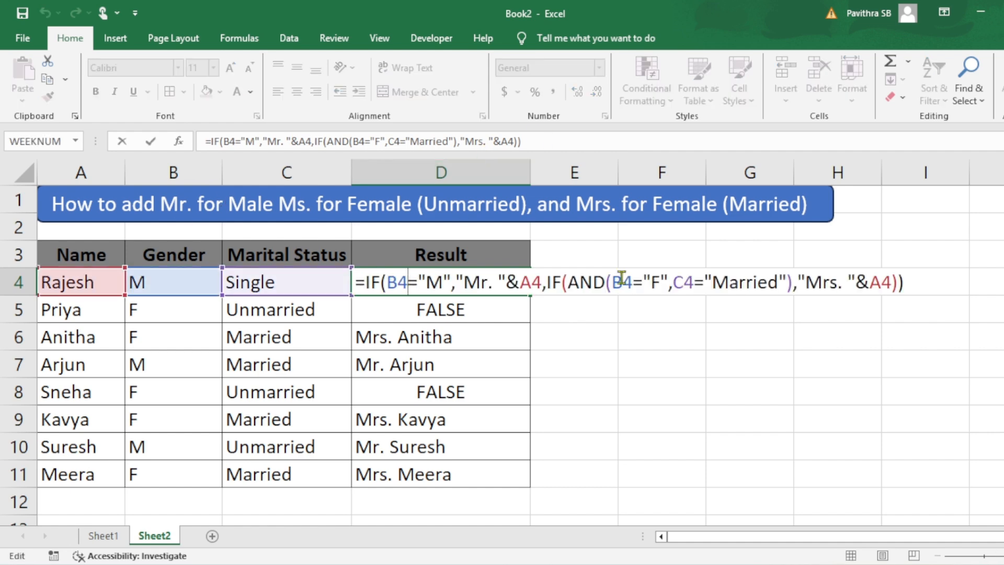
click(918, 279)
key(BackSpace)
key(BackSpace)
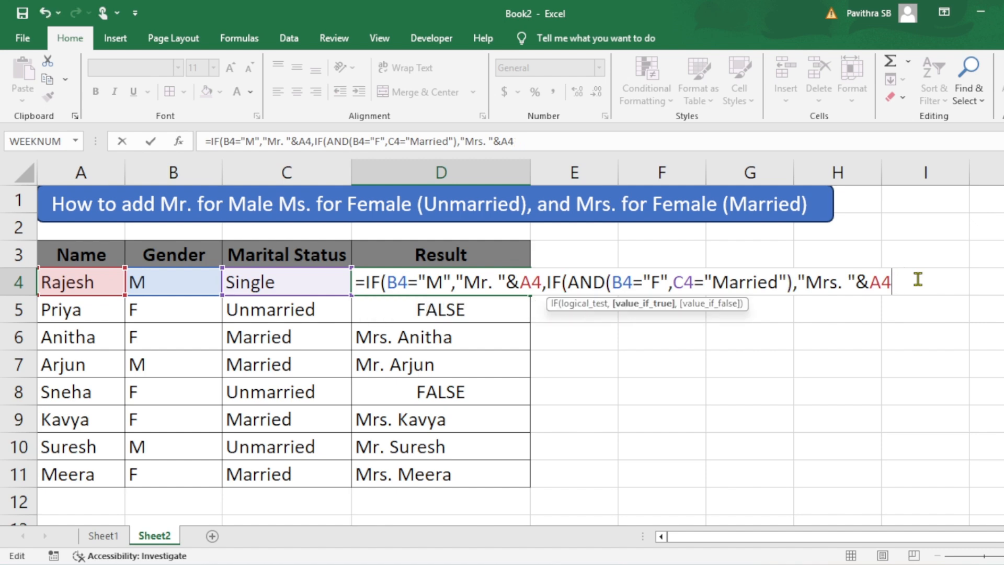
text(,)
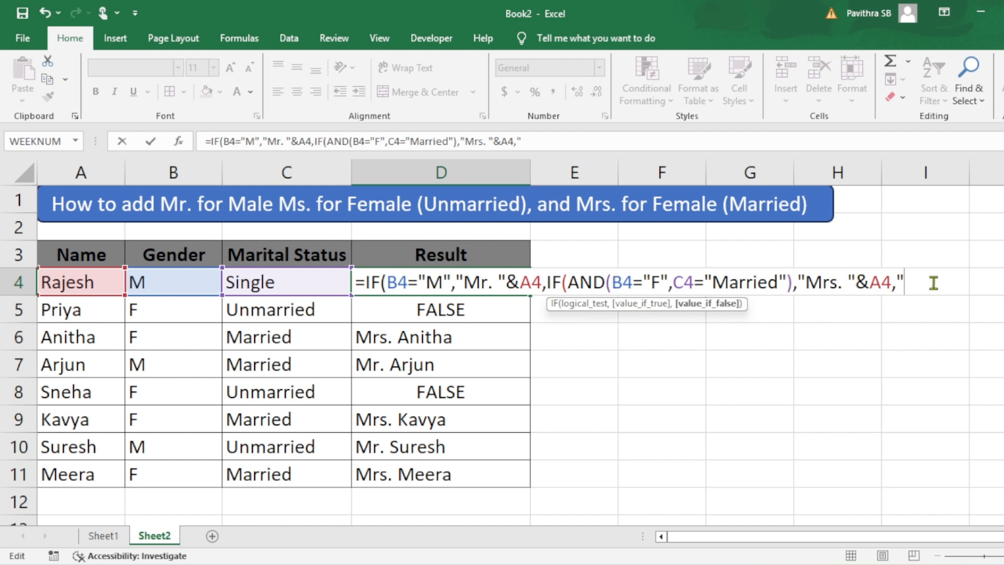
text(Ms. "&)
click(64, 283)
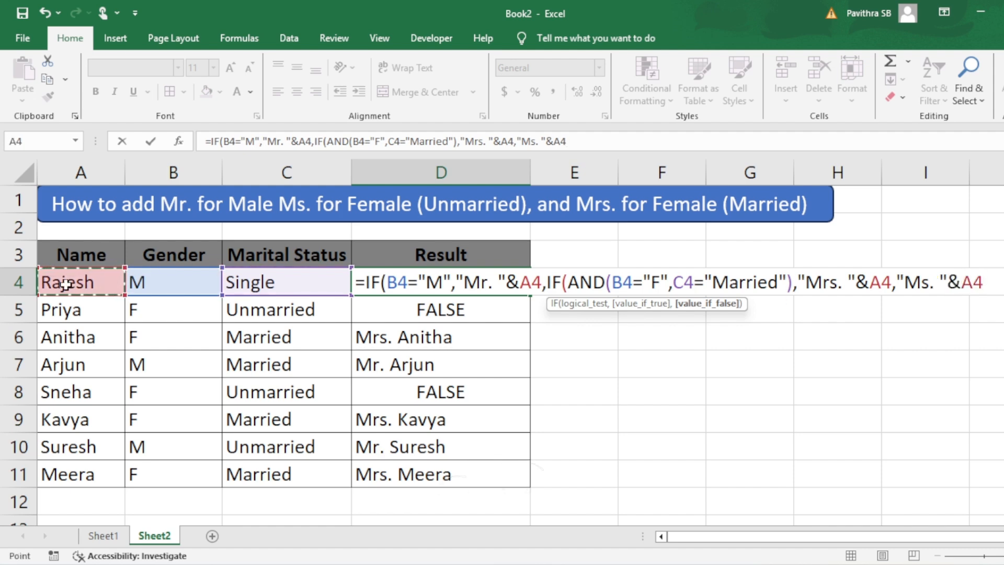
text()))
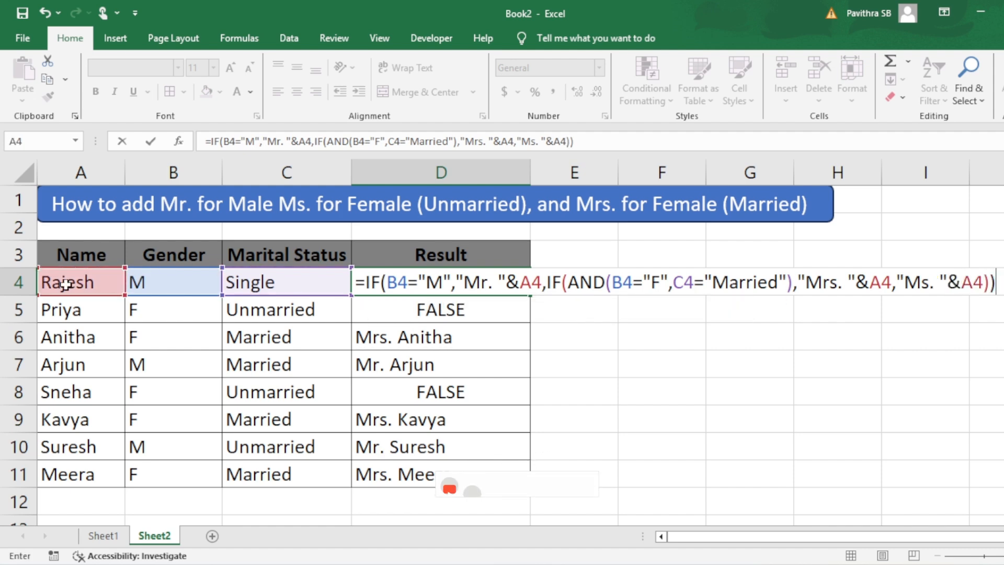
key(Return)
key(Return)
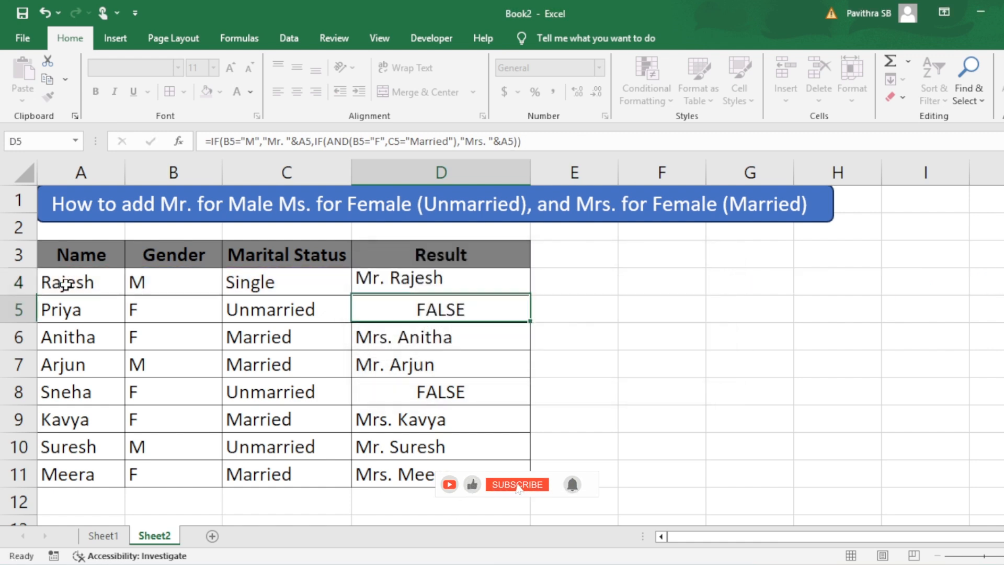
Step: Fill the completed D4 formula down through D11
key(Up)
key(ctrl+shift+Down)
key(ctrl+d)
Step: Check each row's Result formula and title against its Gender and Marital Status values
key(Down)
key(Down)
key(Down)
key(Down)
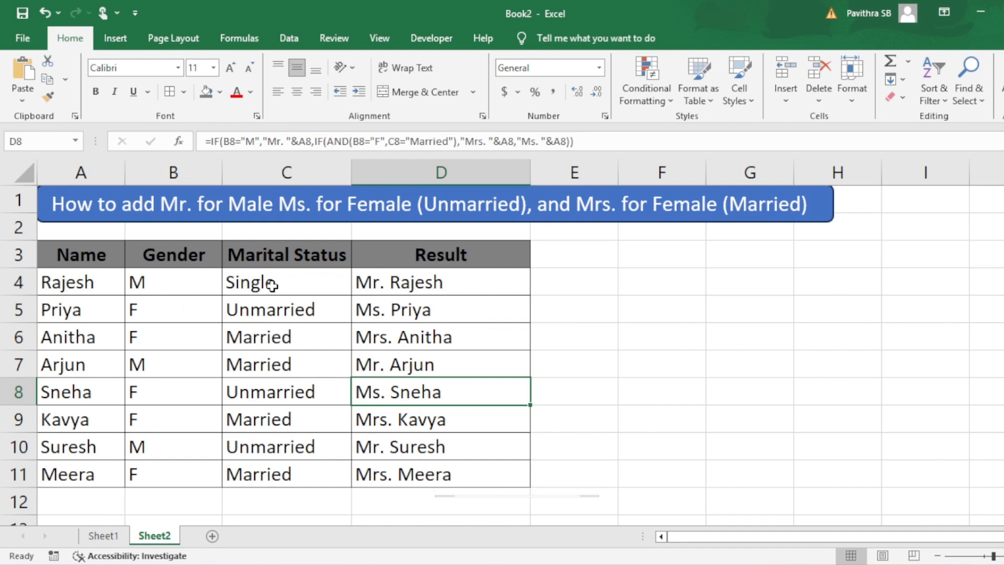
click(170, 281)
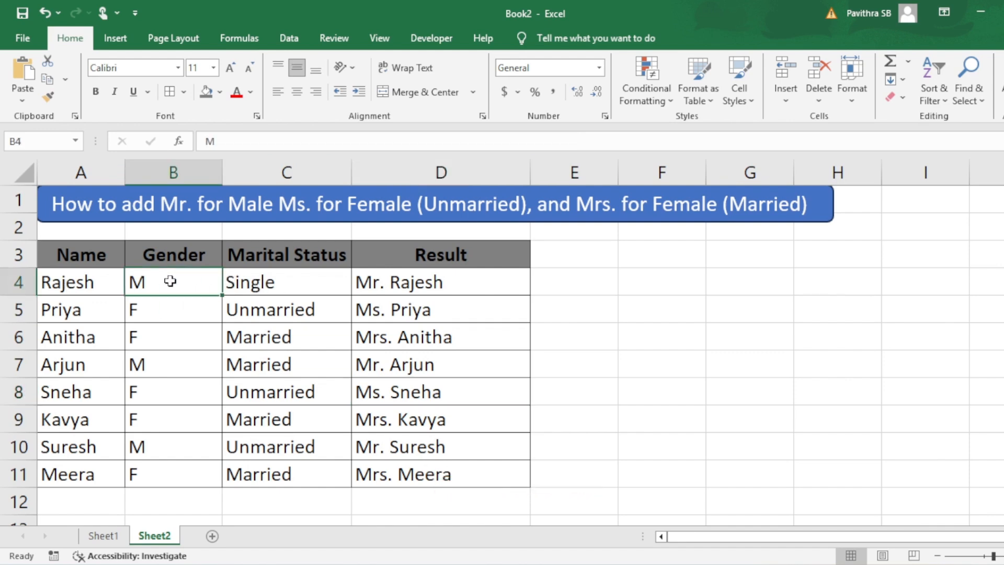
click(169, 305)
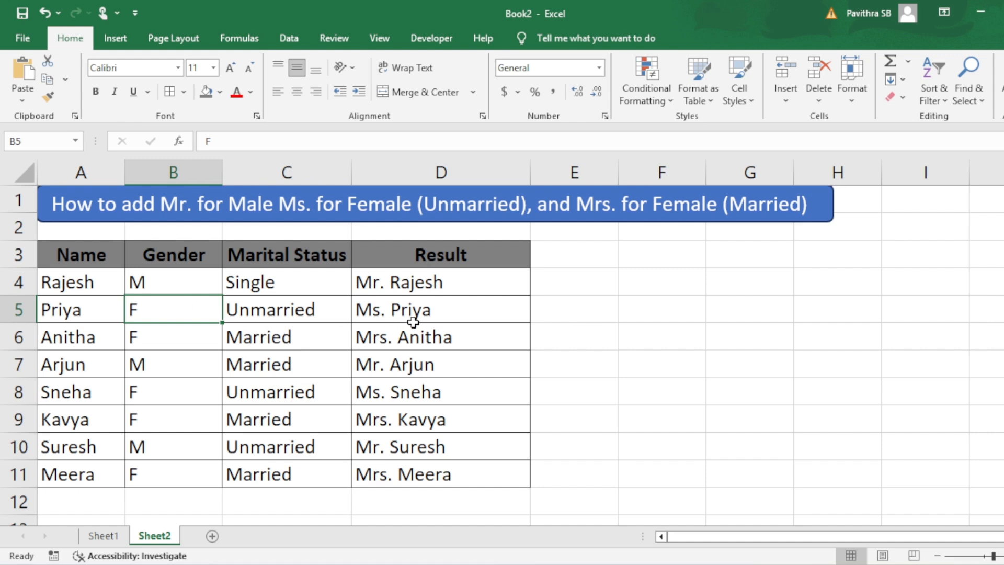
click(445, 318)
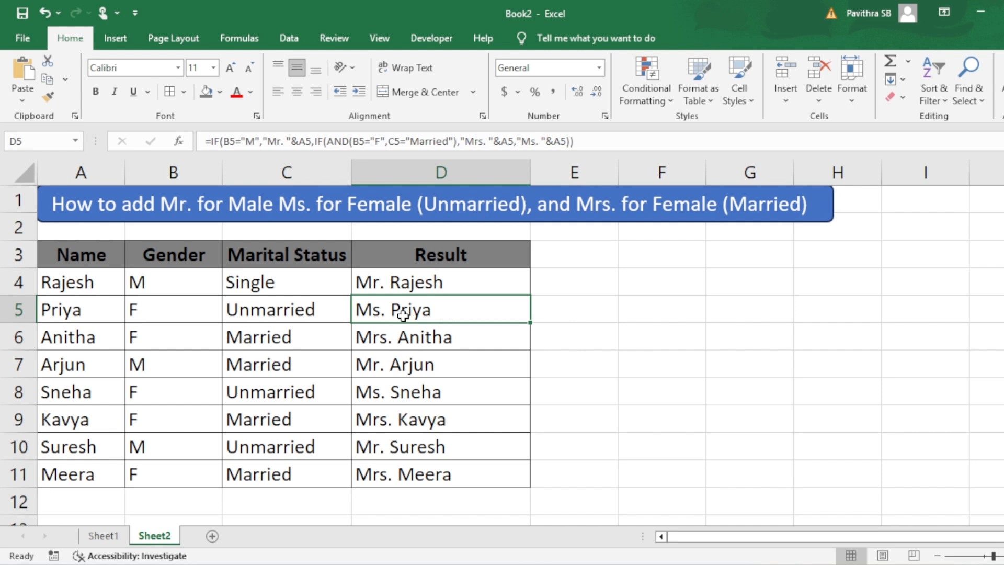
click(395, 365)
key(Left)
key(Left)
key(Right)
key(Right)
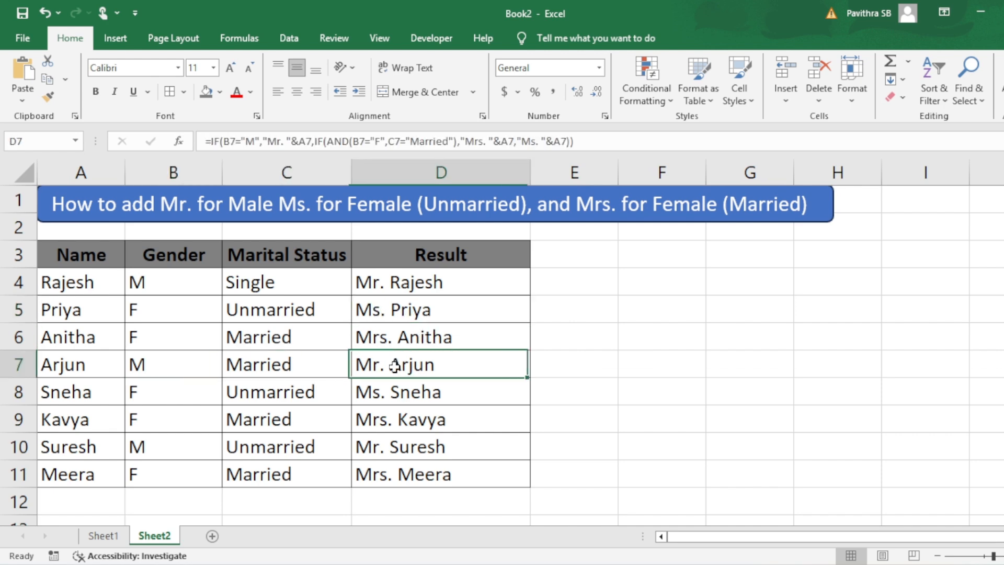
key(Left)
key(Right)
key(Right)
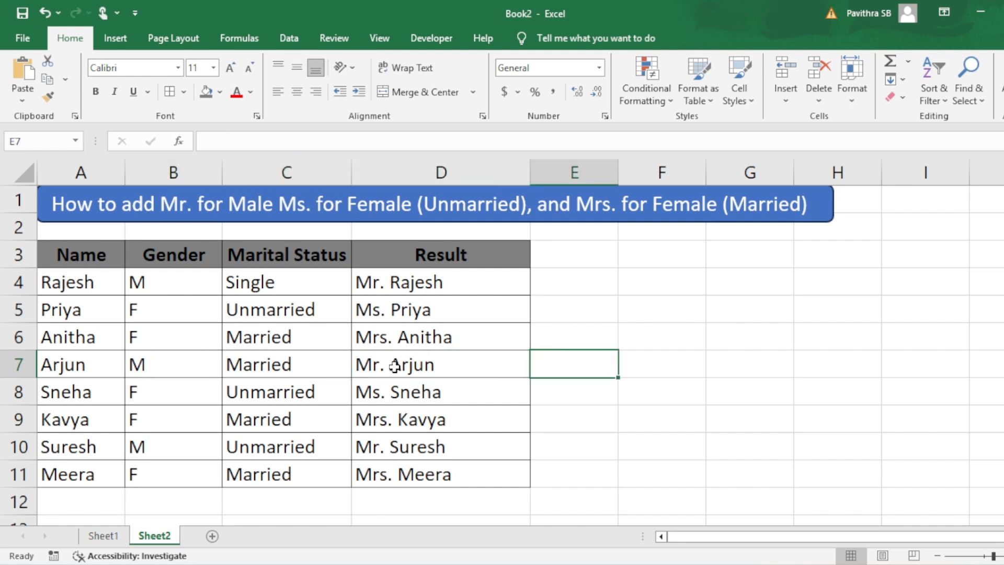
key(Left)
key(Down)
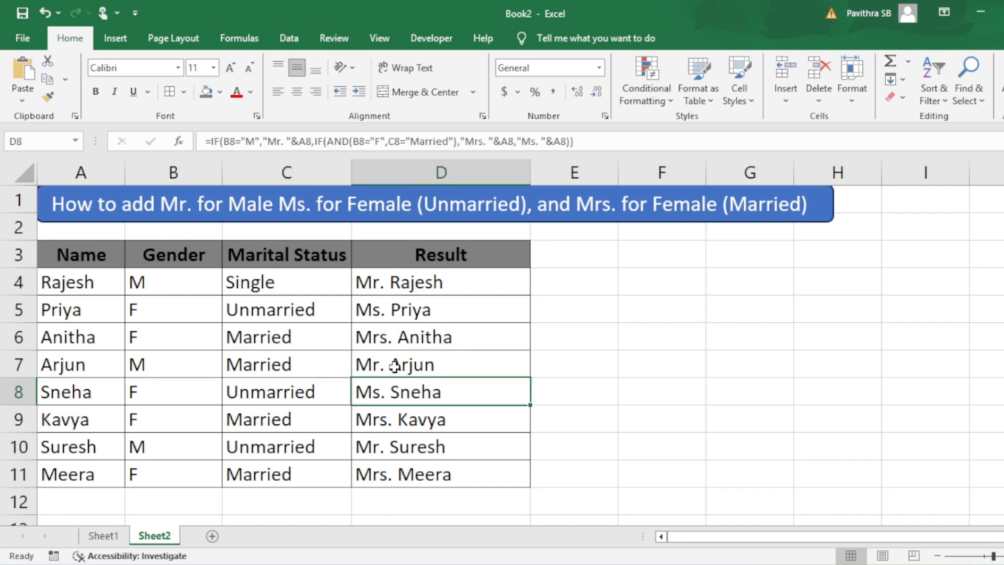
key(Left)
key(Left)
key(Down)
key(Right)
key(Left)
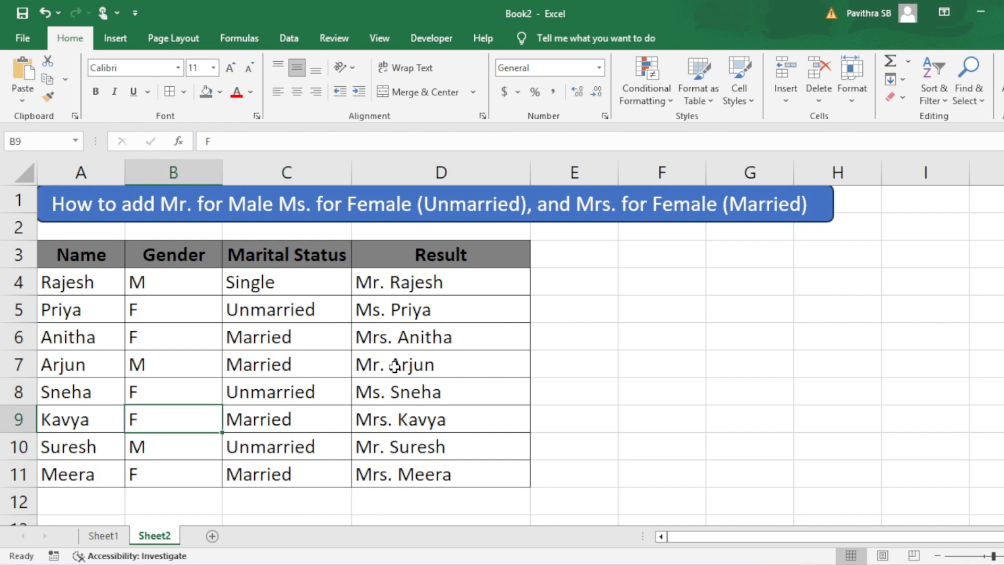
key(Right)
key(Right)
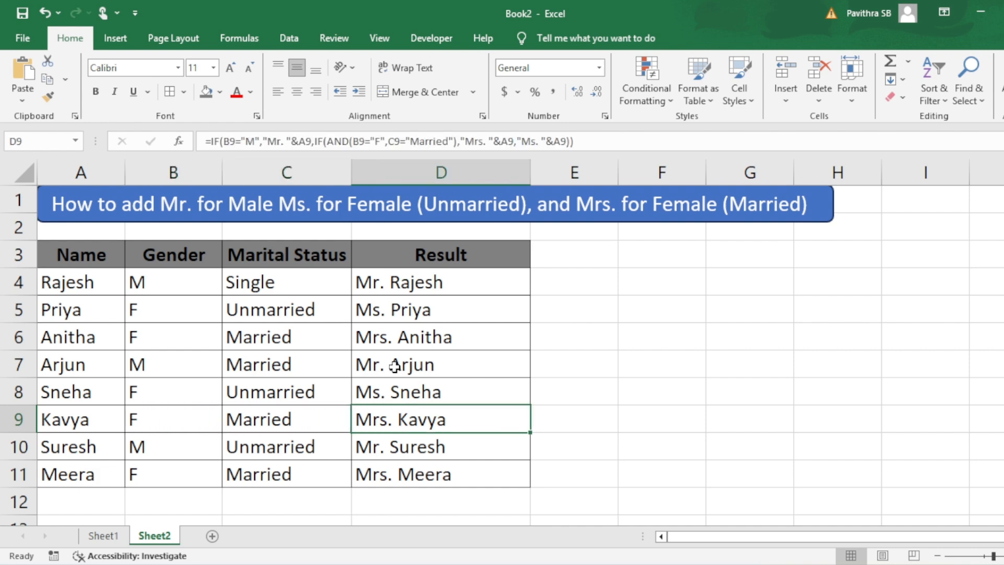
key(Down)
key(Down)
key(Left)
key(Left)
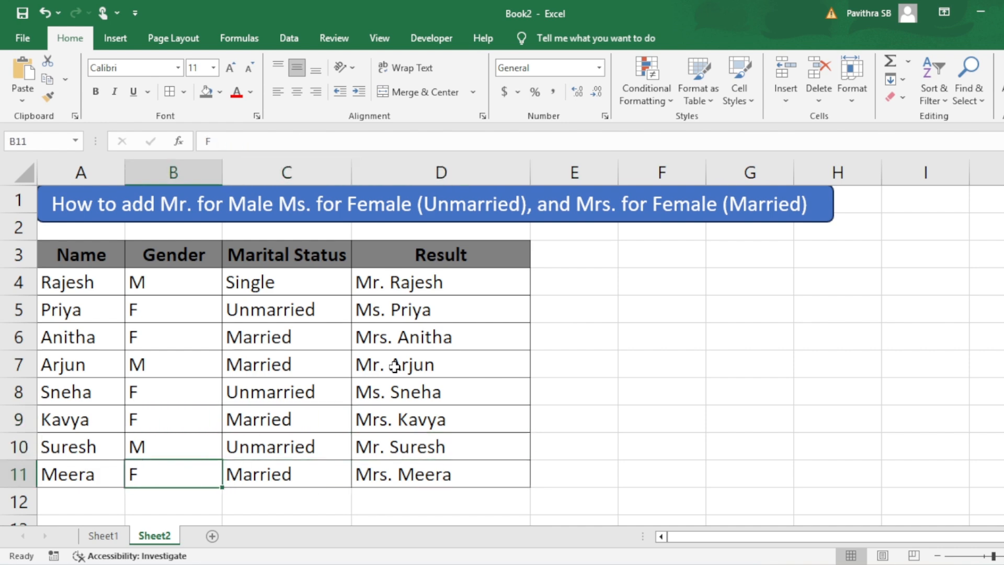
key(Right)
Step: Temporarily set C11's marital status to unmarried to test the title, and undo the edit
key(Right)
key(Left)
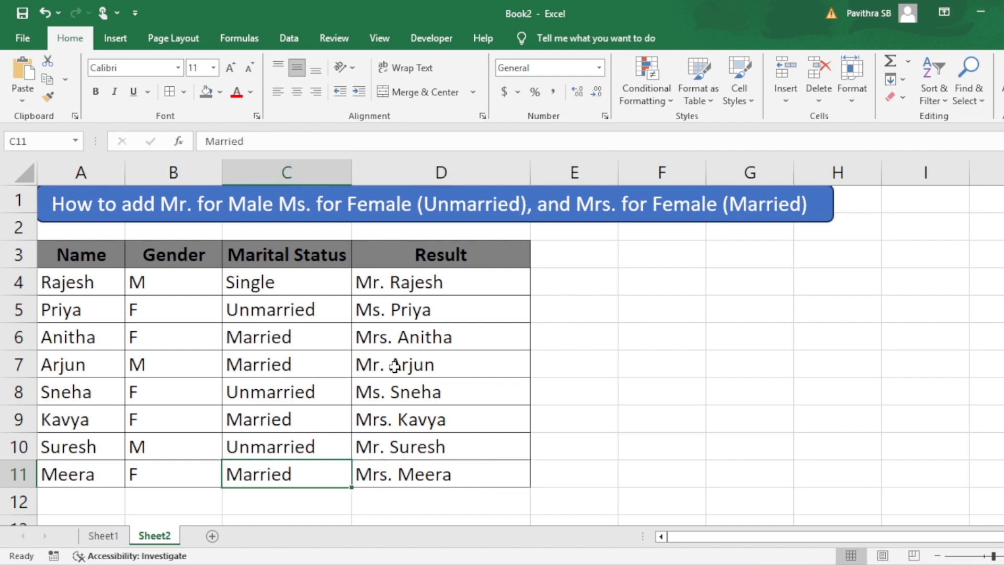
text(unmarried)
key(Return)
key(Up)
key(Right)
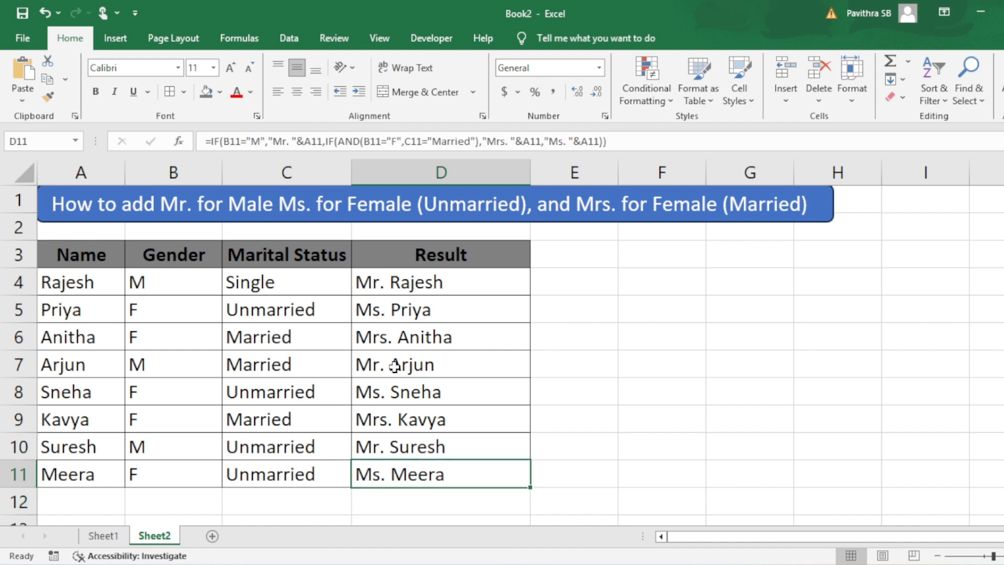
key(Left)
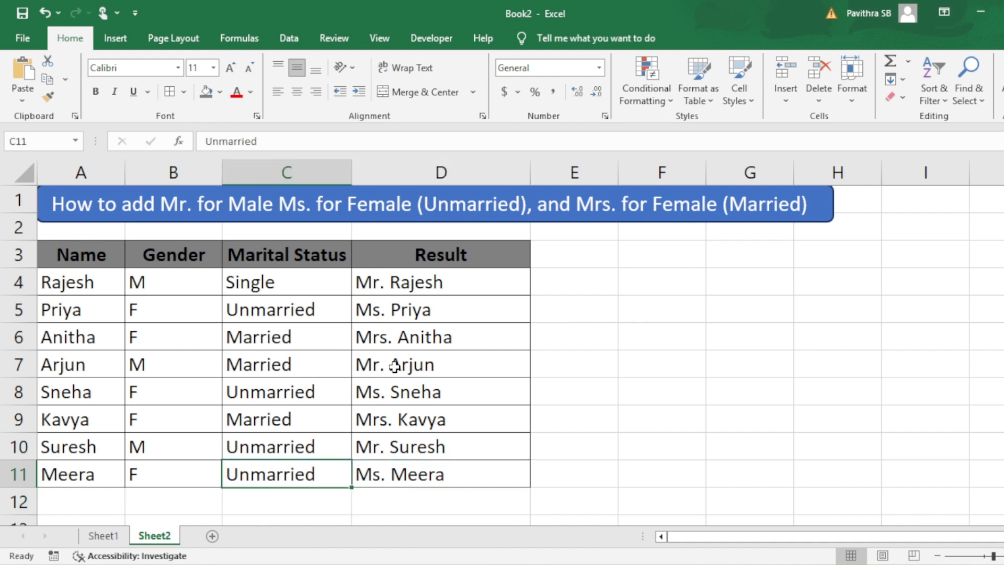
key(ctrl+z)
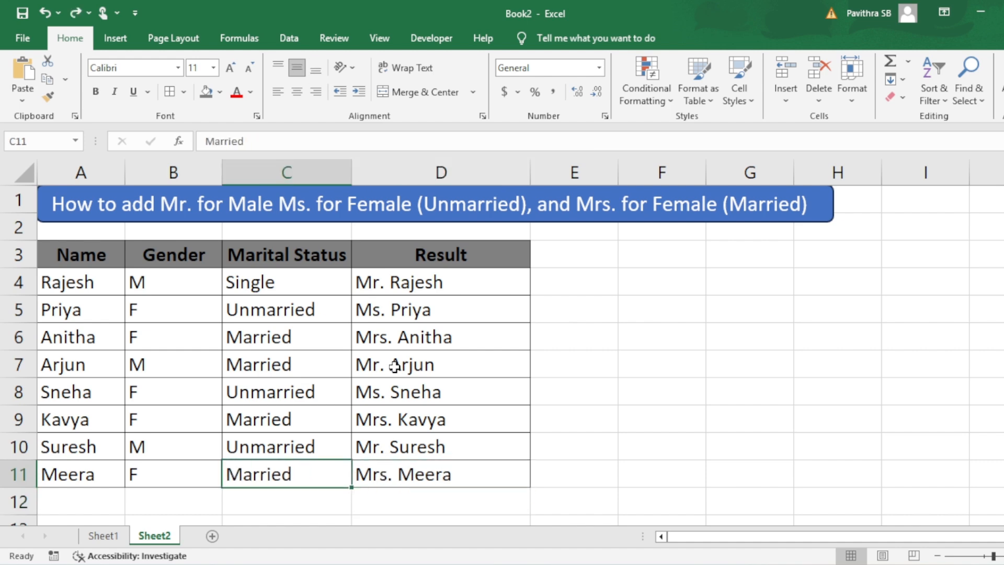